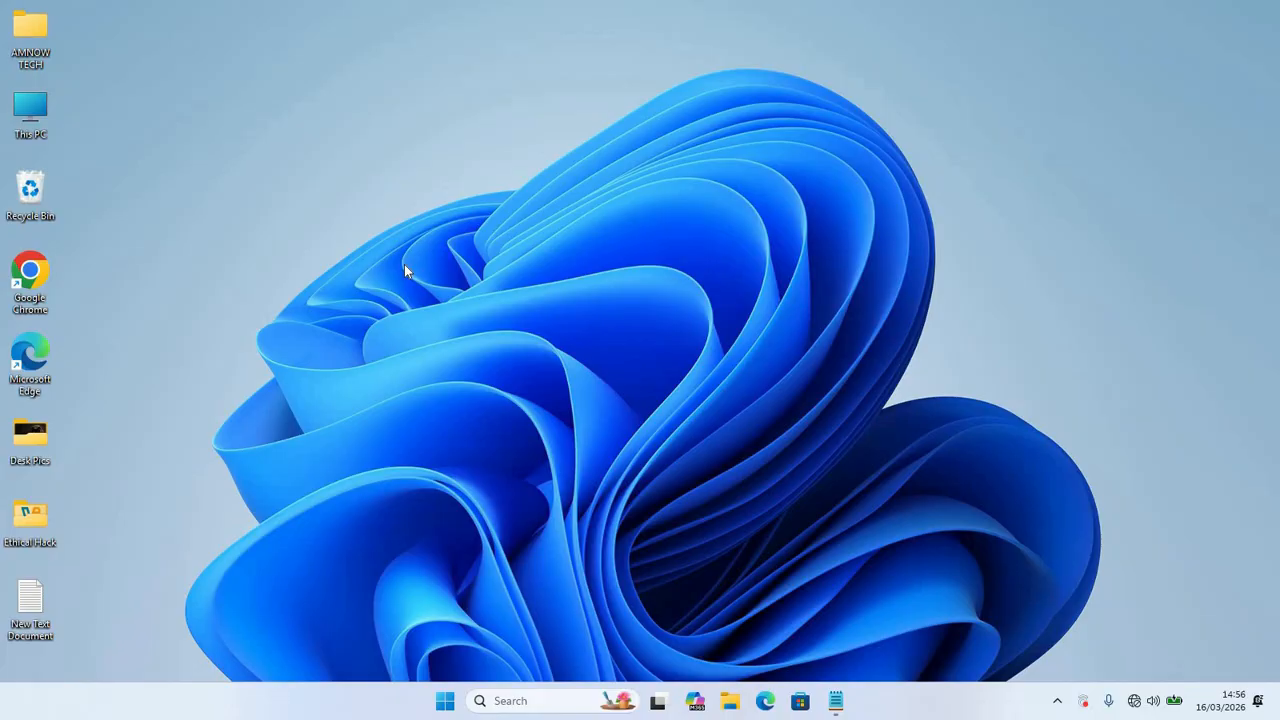
Step: Refresh the desktop twice from its context menu
{"action": "right_click", "coordinate": [405, 265]}
{"action": "left_click", "coordinate": [468, 336]}
{"action": "right_click", "coordinate": [412, 287]}
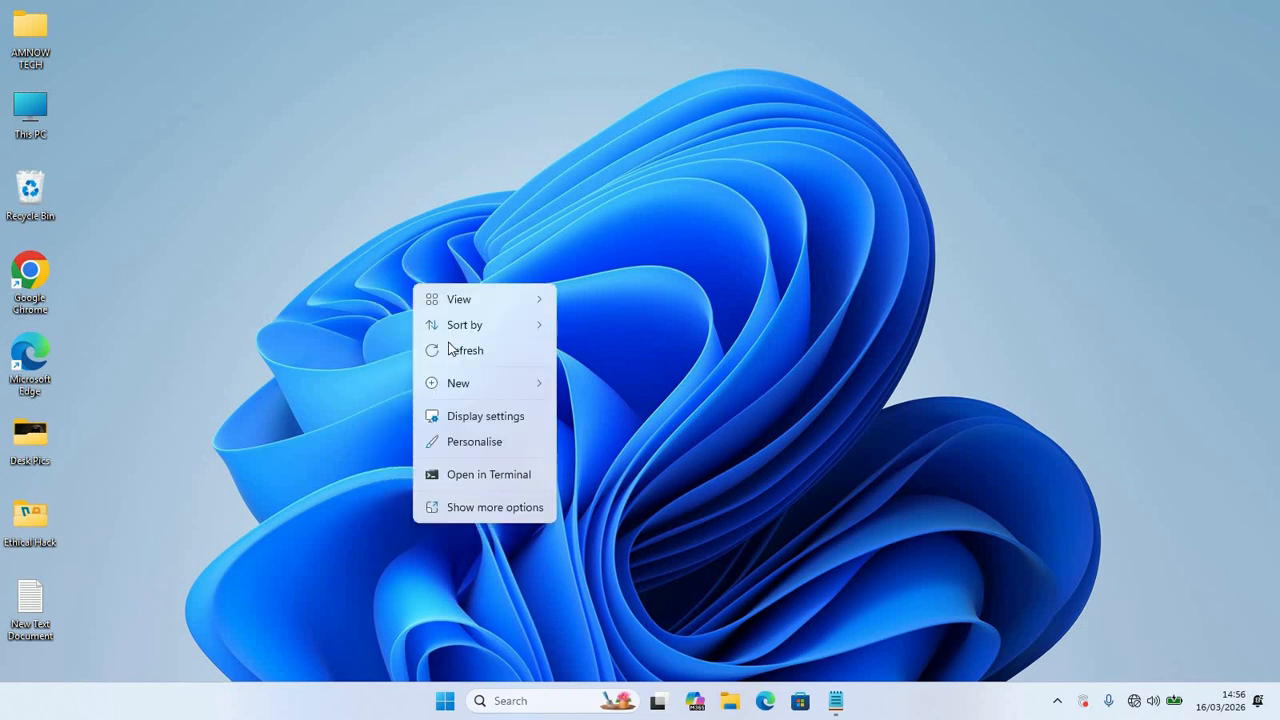
{"action": "left_click", "coordinate": [453, 350]}
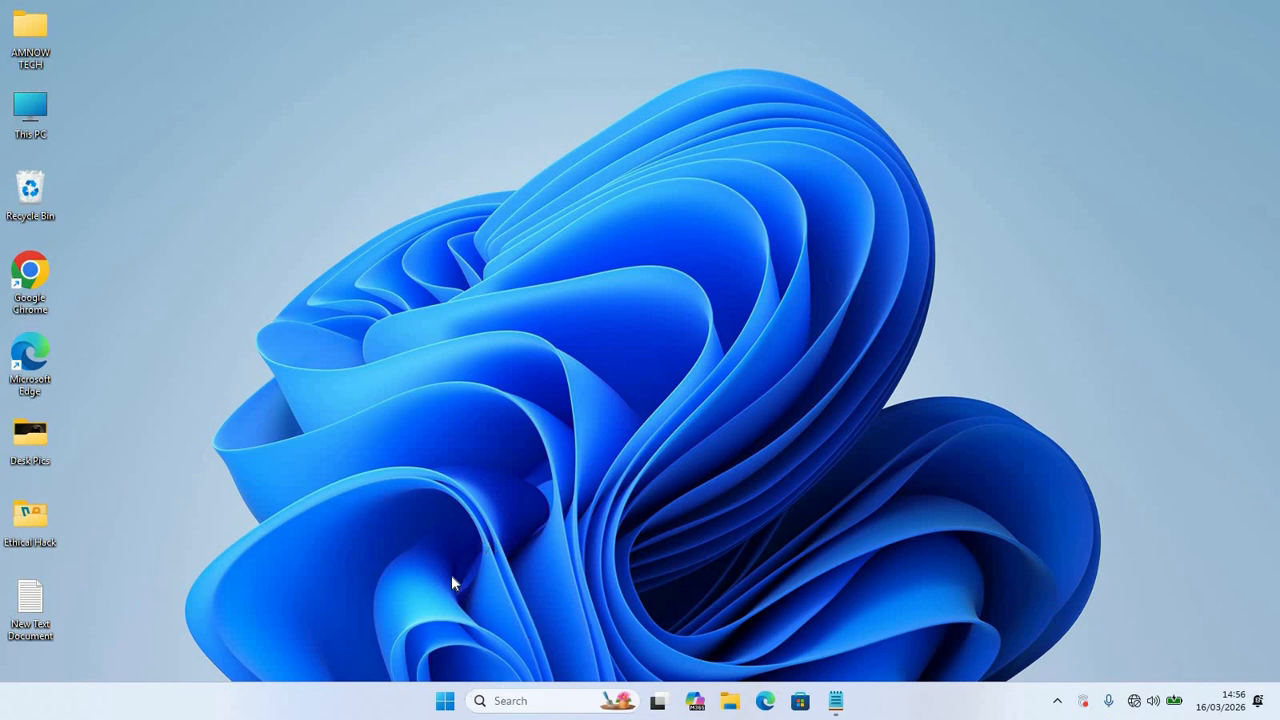
Step: Search for 'services', launch the Services app, and select the Application Information service
{"action": "left_click", "coordinate": [531, 705]}
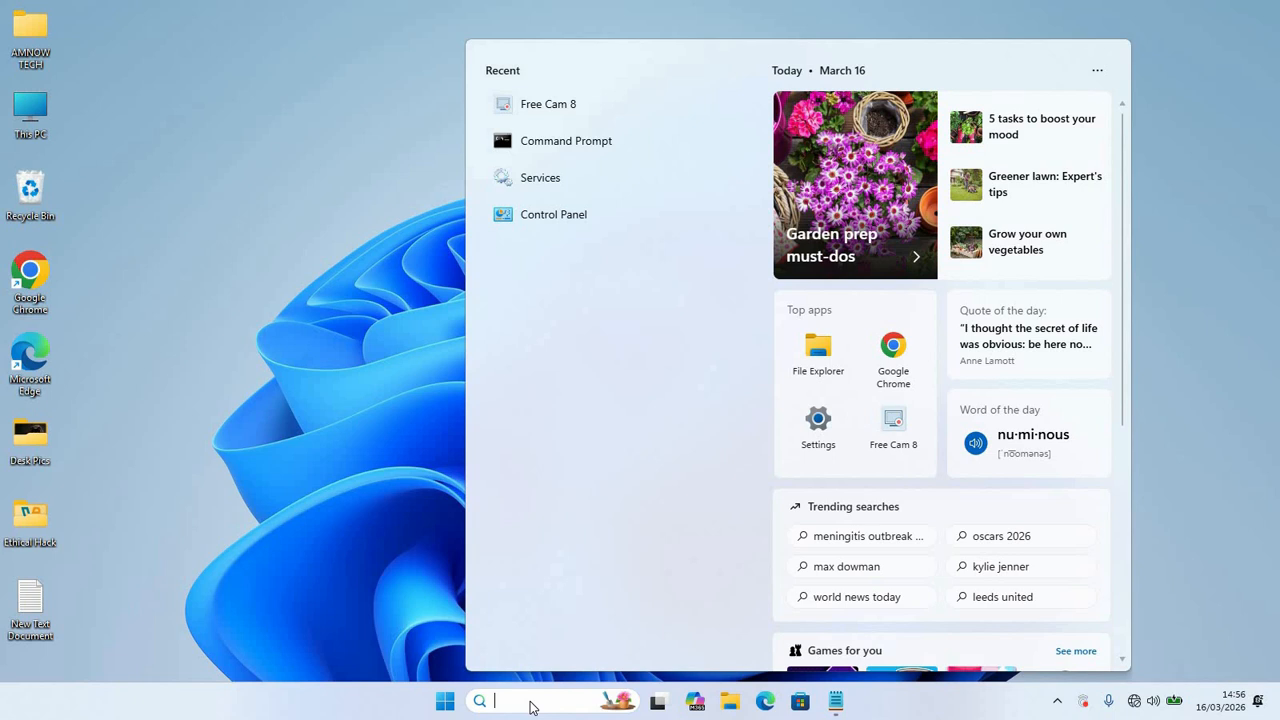
{"action": "type", "text": "services"}
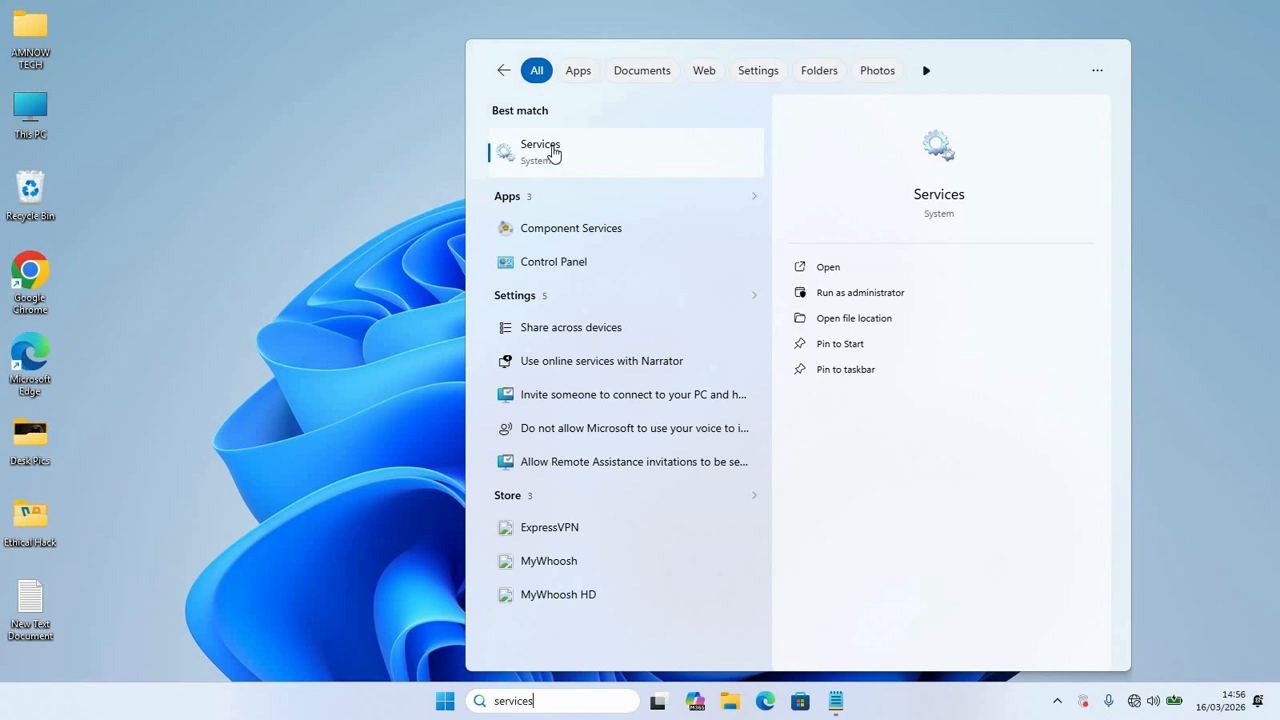
{"action": "left_click", "coordinate": [548, 156]}
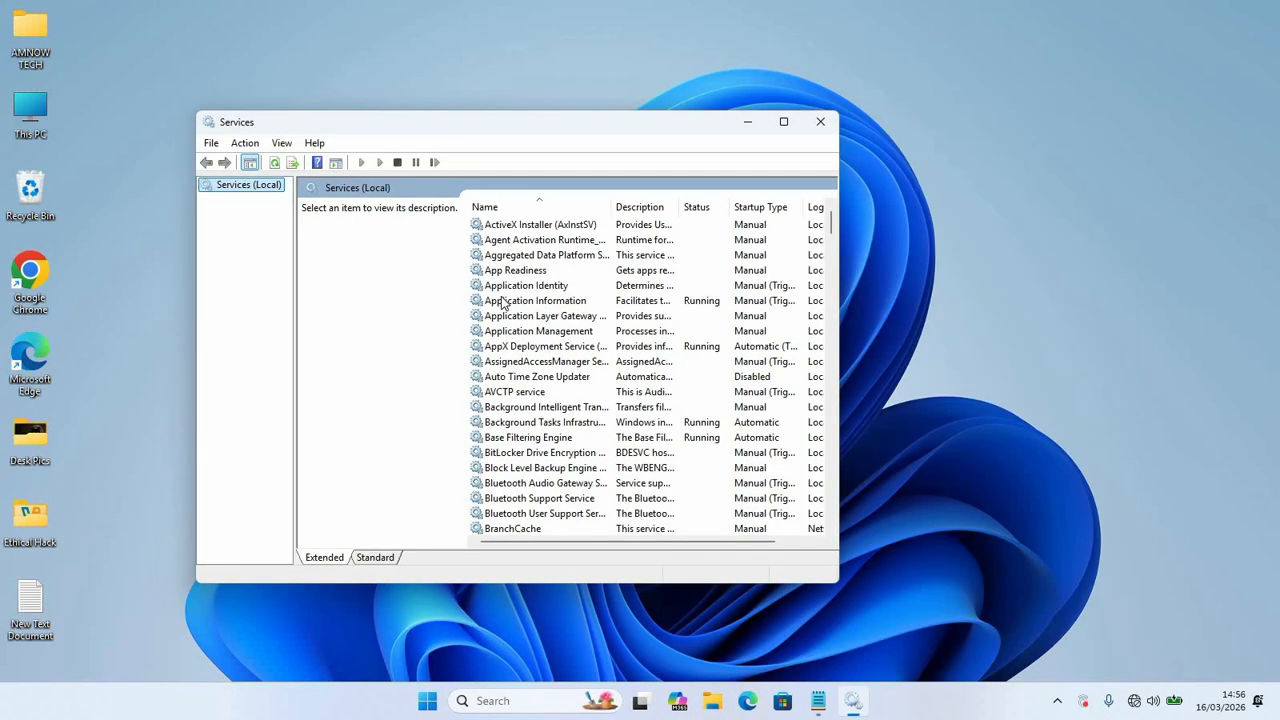
{"action": "left_click", "coordinate": [512, 300]}
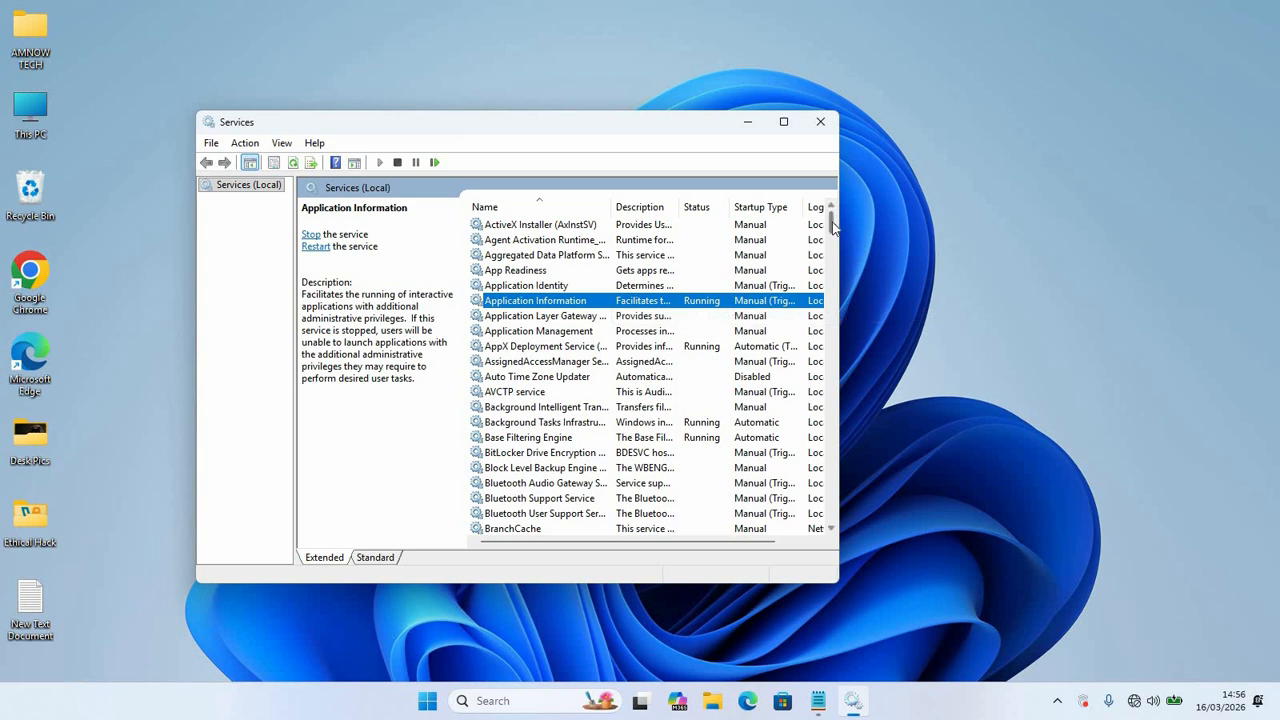
{"action": "scroll", "coordinate": [835, 250], "scroll_direction": "down", "scroll_amount": 20}
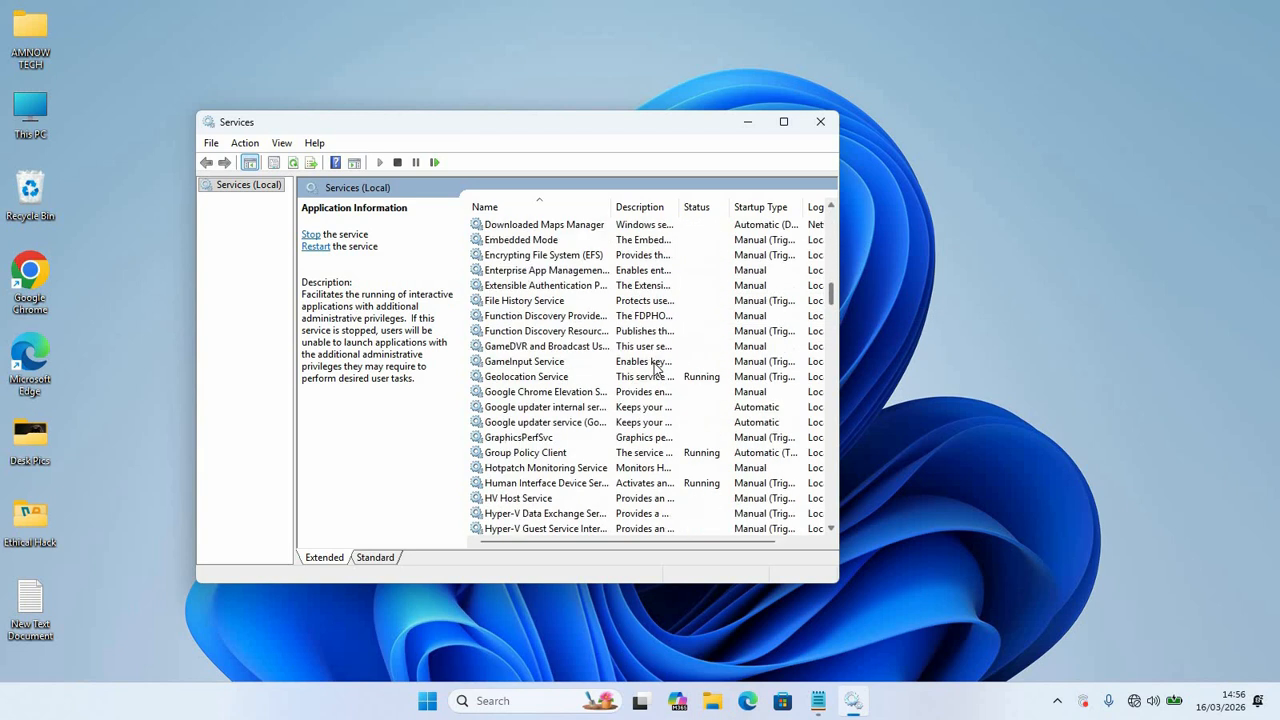
{"action": "left_click", "coordinate": [531, 379]}
{"action": "key", "text": "w"}
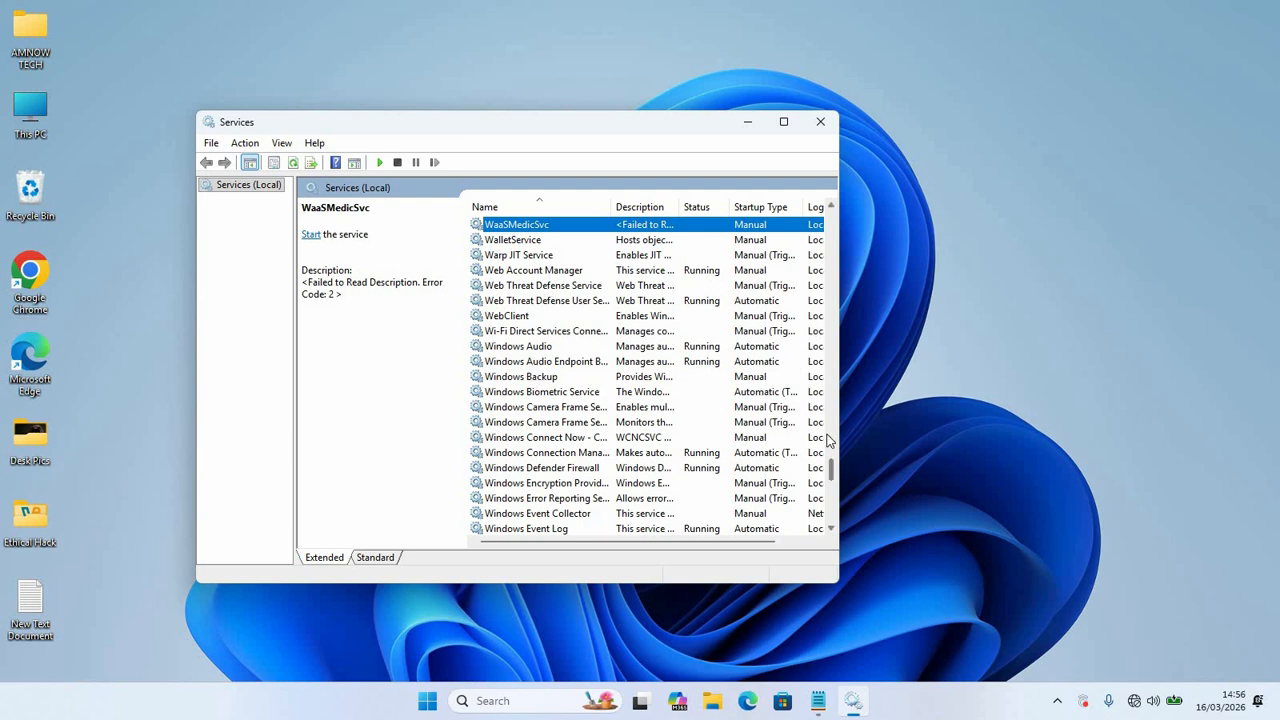
{"action": "left_click_drag", "start_coordinate": [830, 470], "coordinate": [830, 492]}
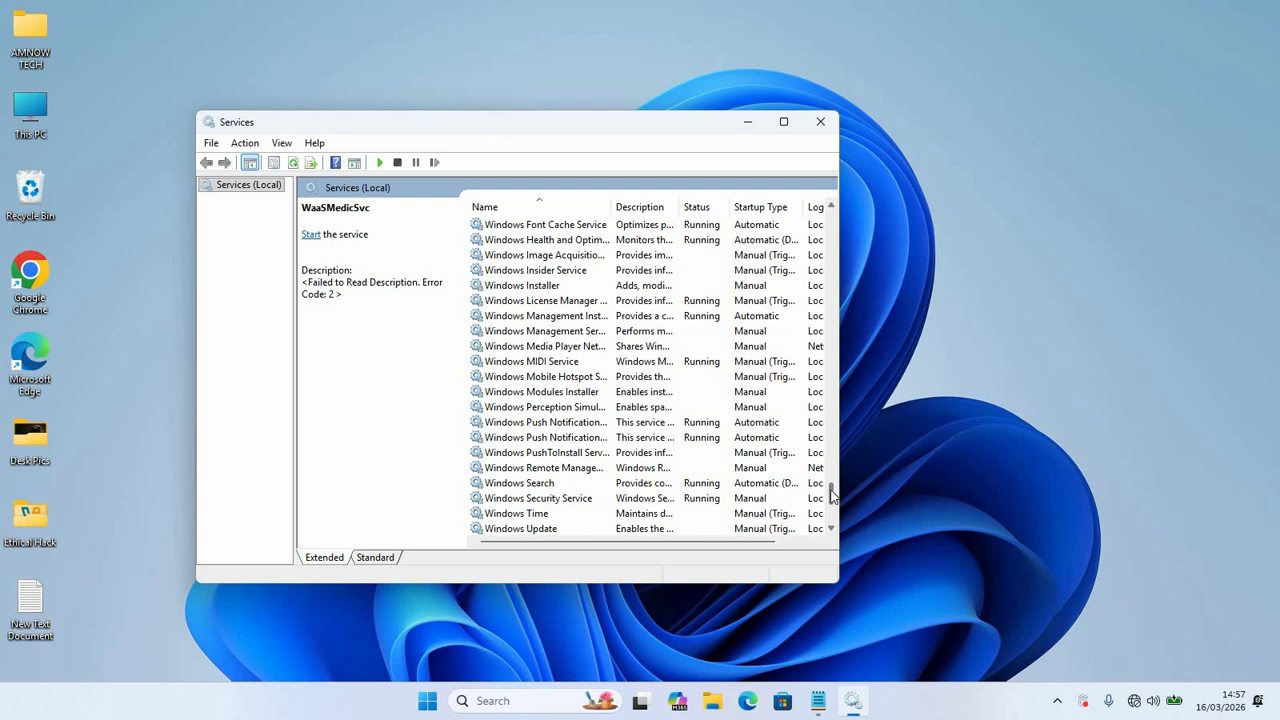
{"action": "left_click", "coordinate": [532, 499]}
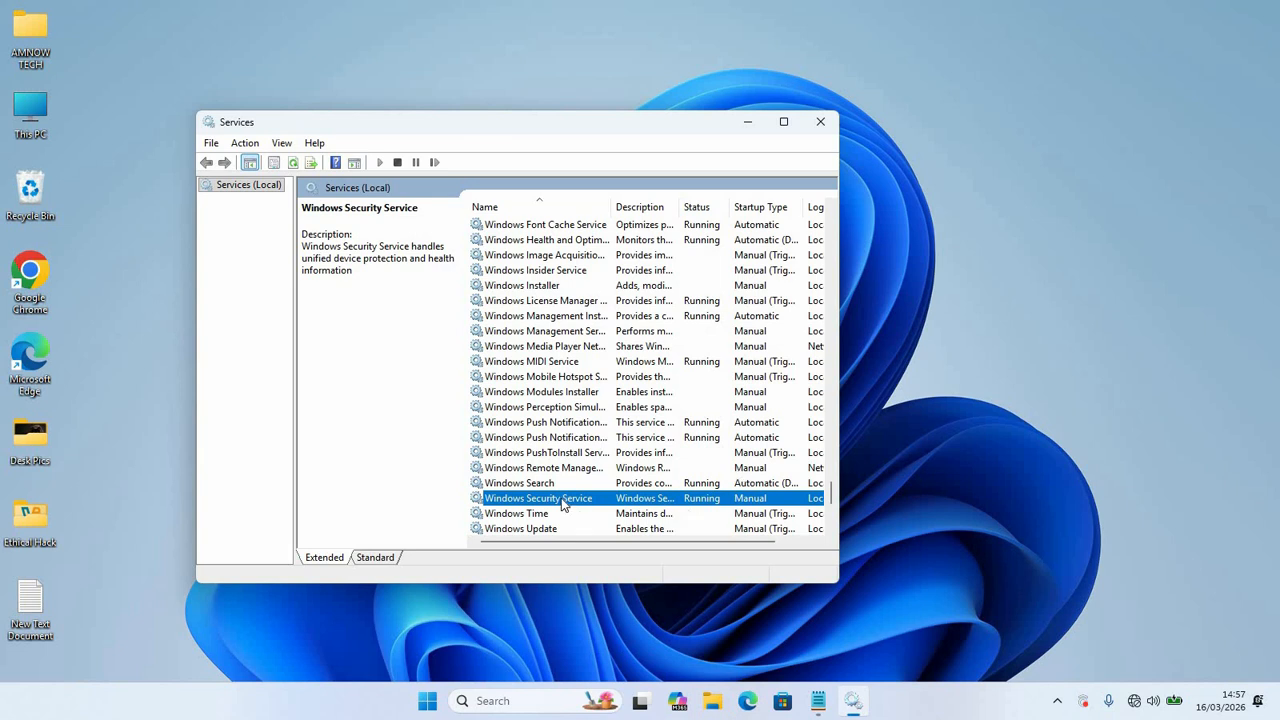
{"action": "right_click", "coordinate": [531, 498]}
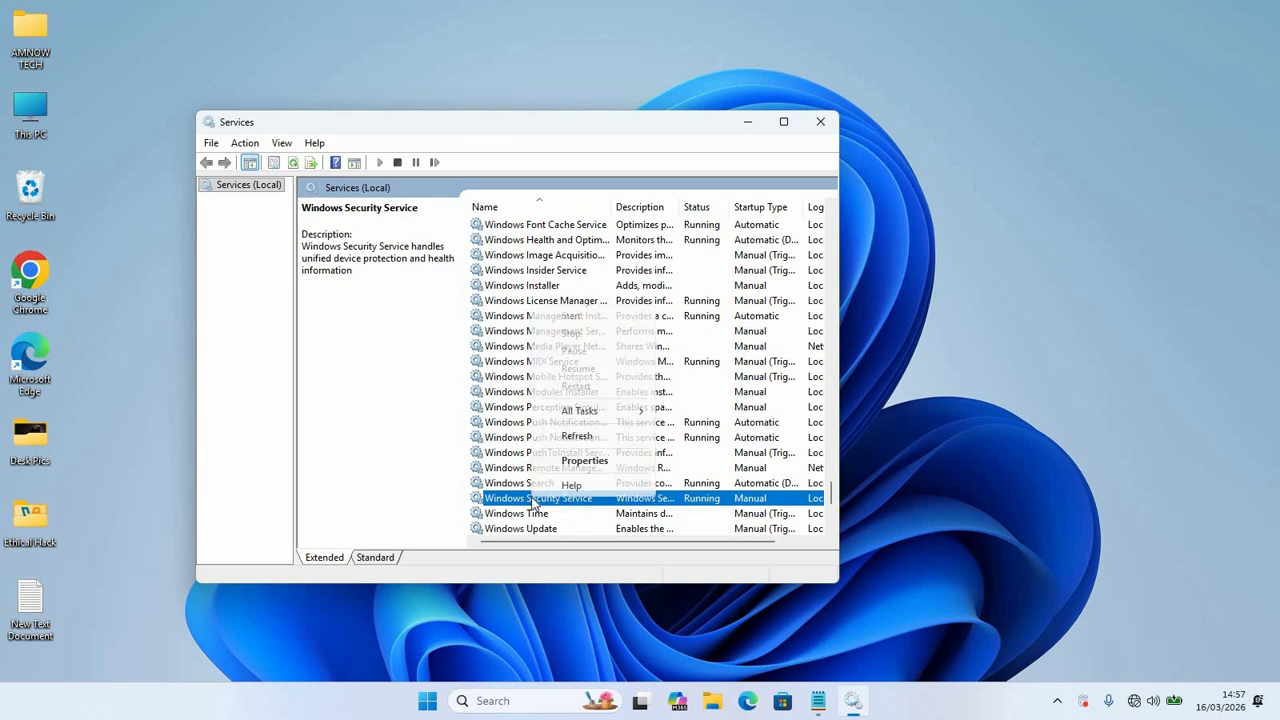
{"action": "left_click", "coordinate": [572, 460]}
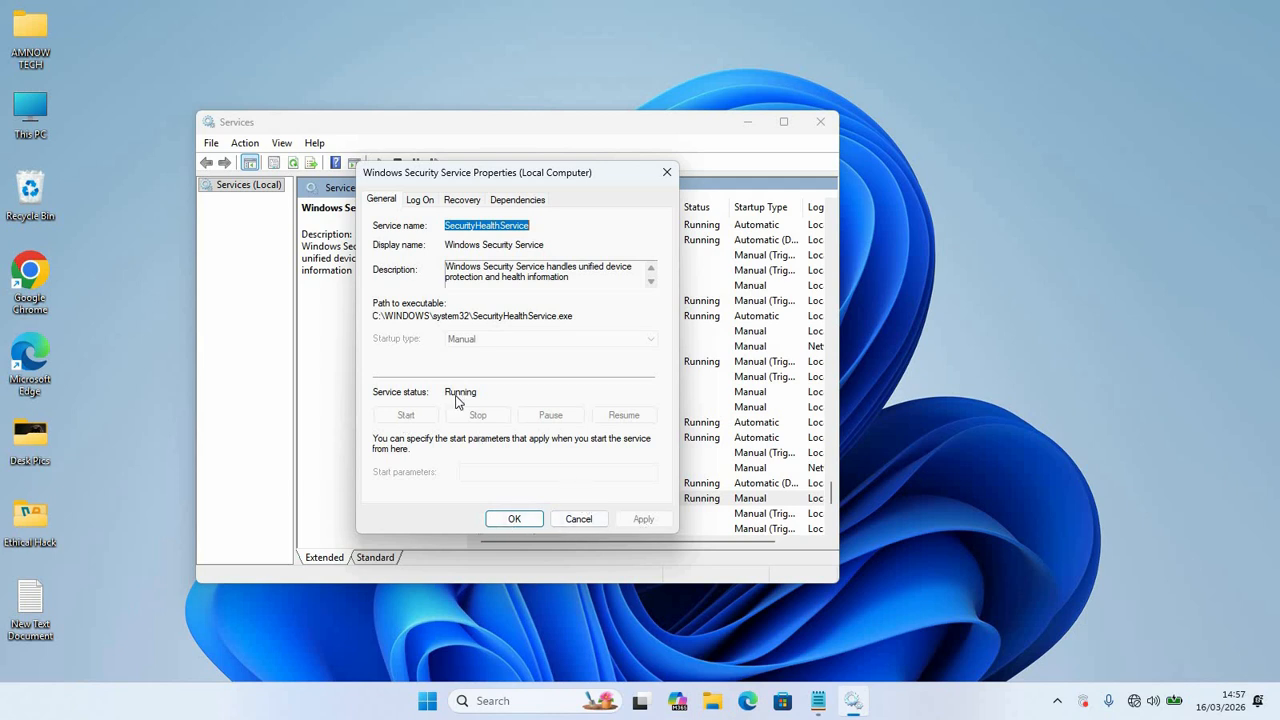
{"action": "left_click", "coordinate": [516, 520]}
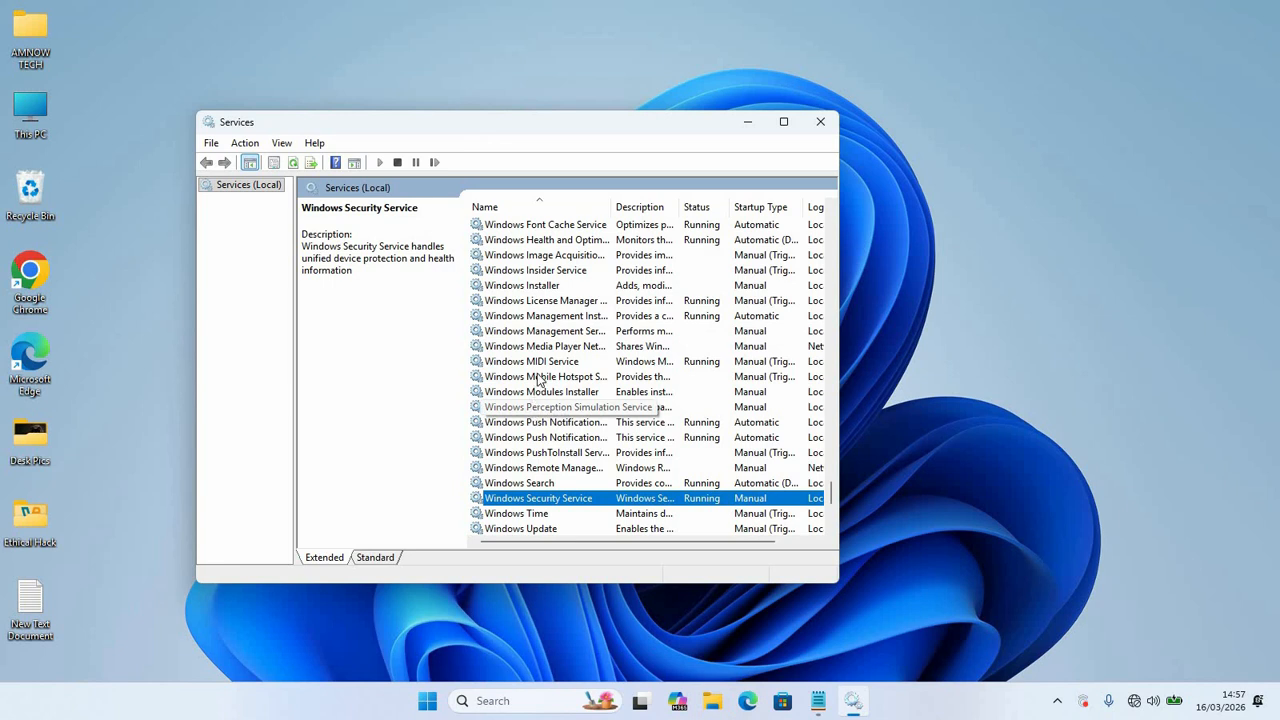
{"action": "left_click", "coordinate": [522, 362]}
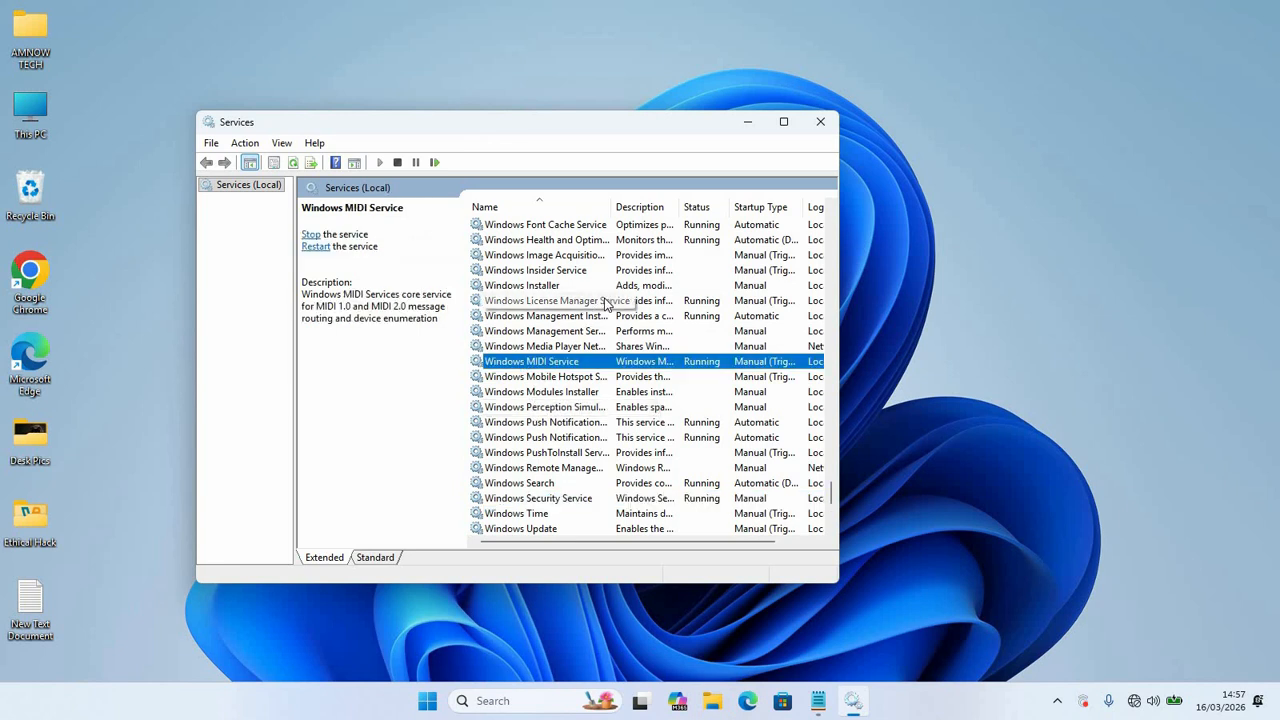
{"action": "key", "text": "s"}
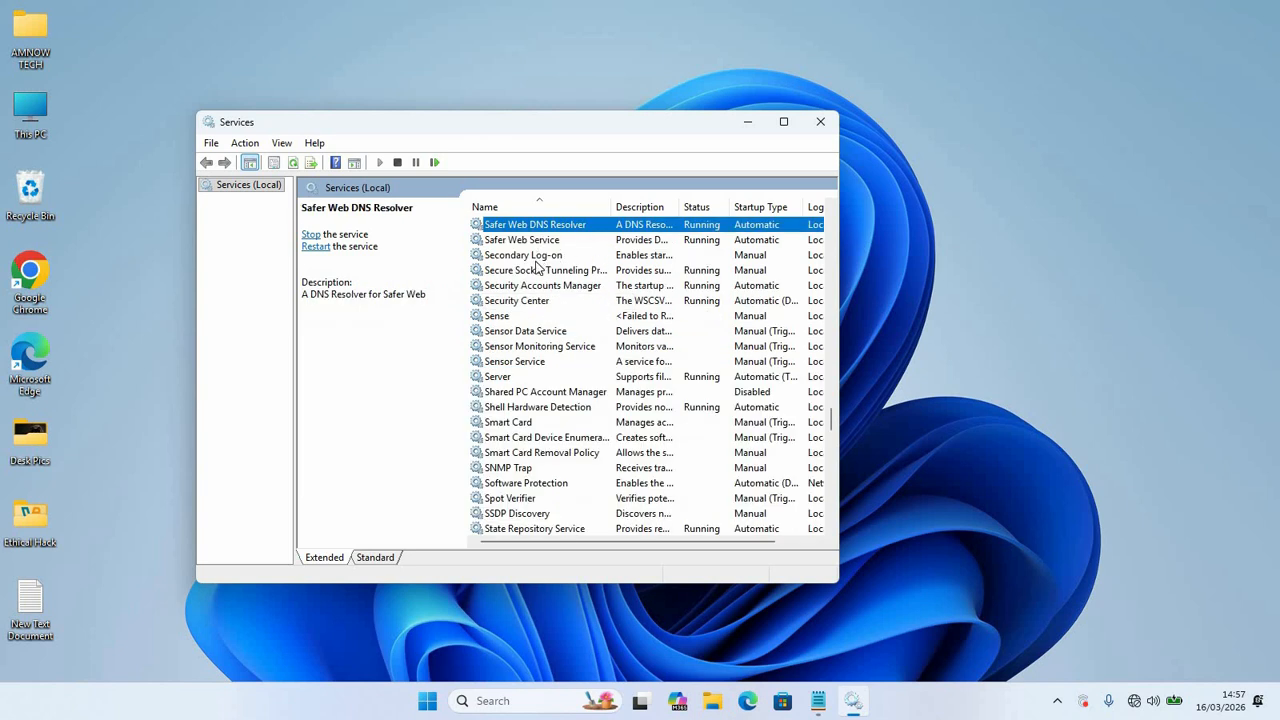
{"action": "left_click", "coordinate": [537, 305]}
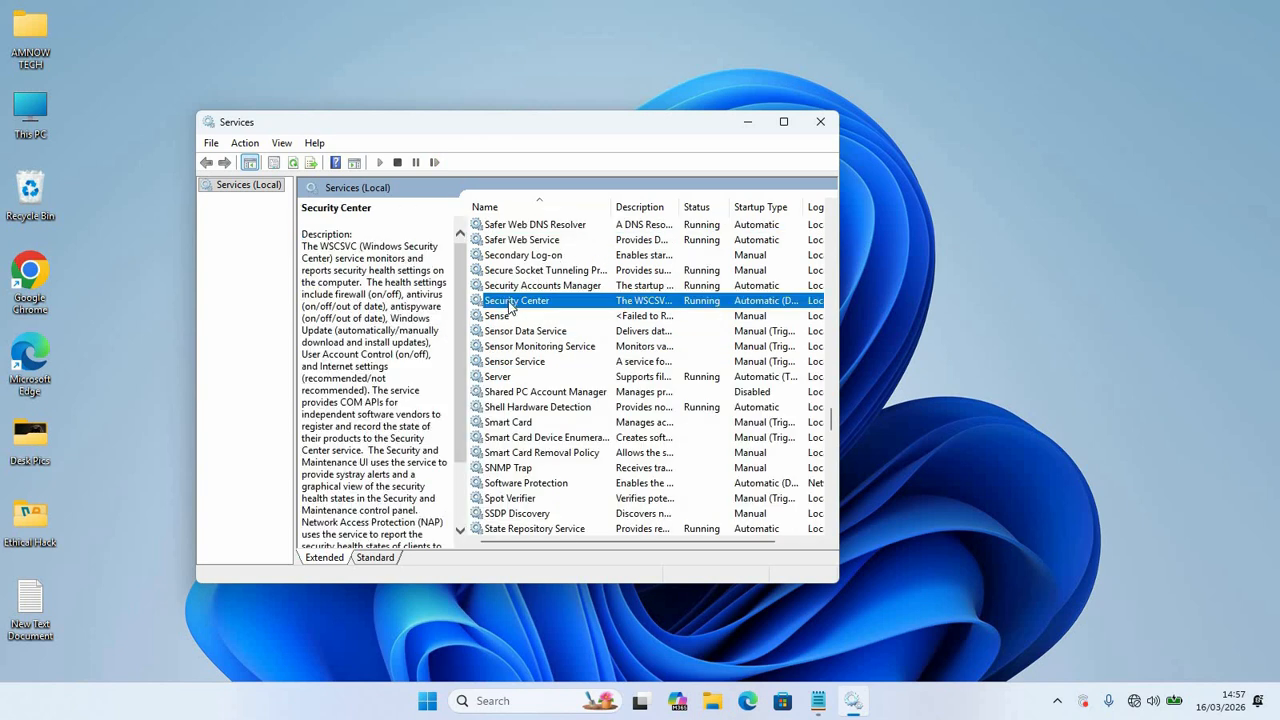
{"action": "right_click", "coordinate": [528, 300]}
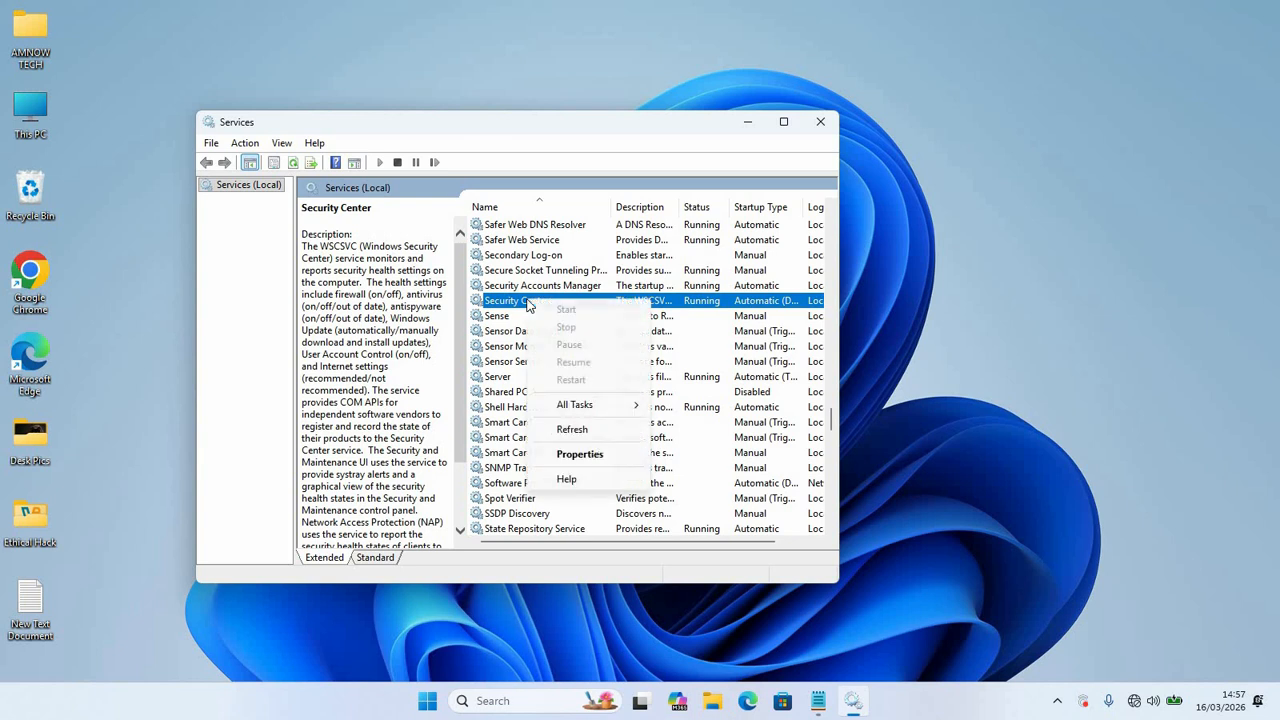
{"action": "left_click", "coordinate": [576, 458]}
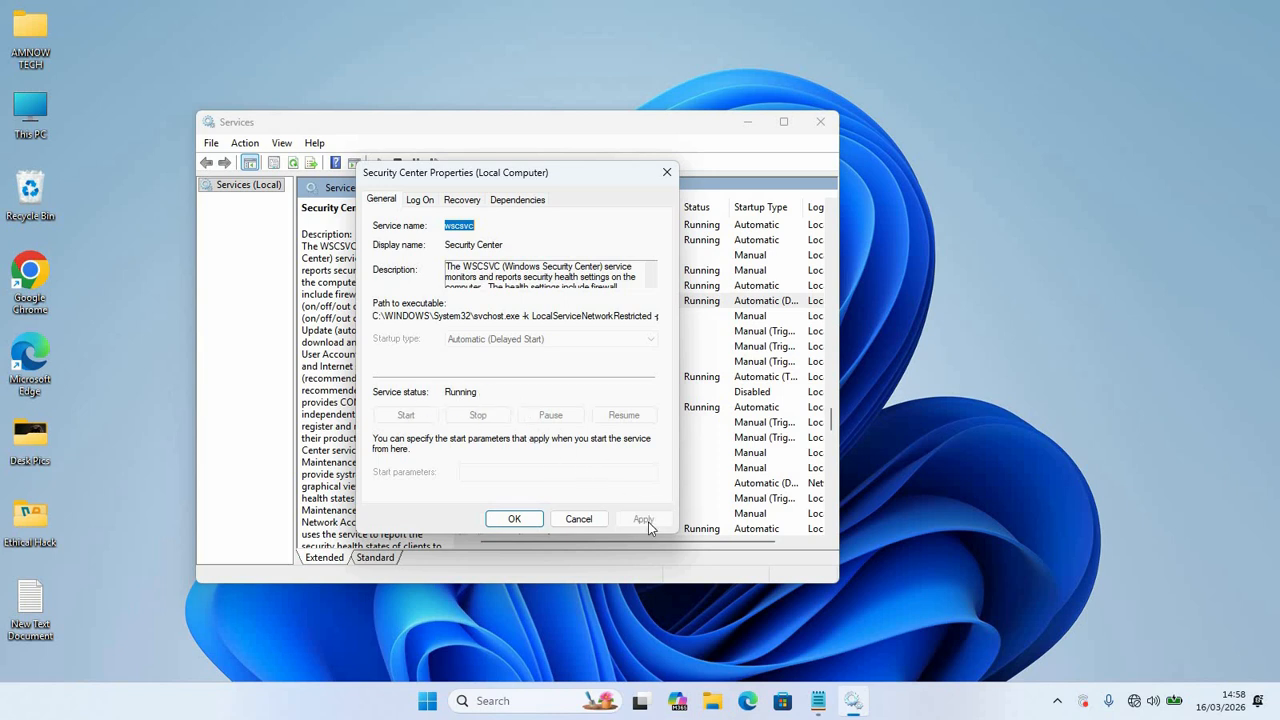
{"action": "left_click", "coordinate": [514, 518]}
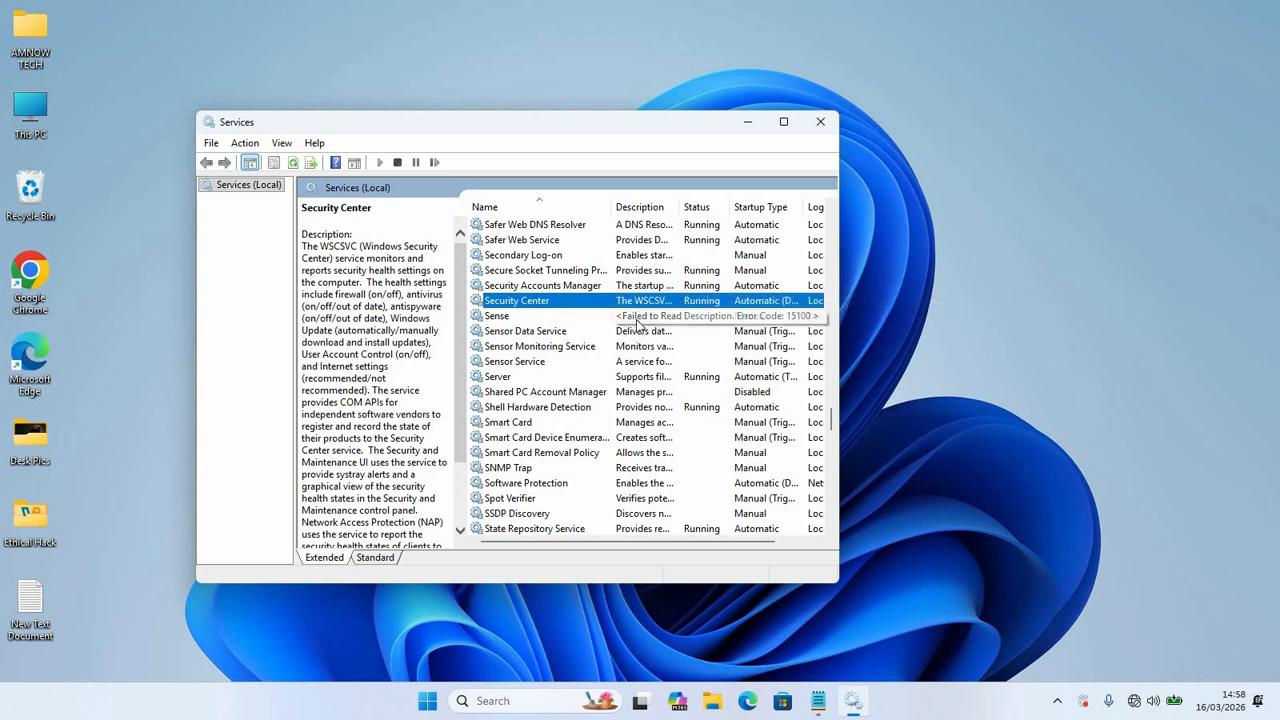
Step: Close the Services window and open Settings from Start
{"action": "left_click", "coordinate": [820, 122]}
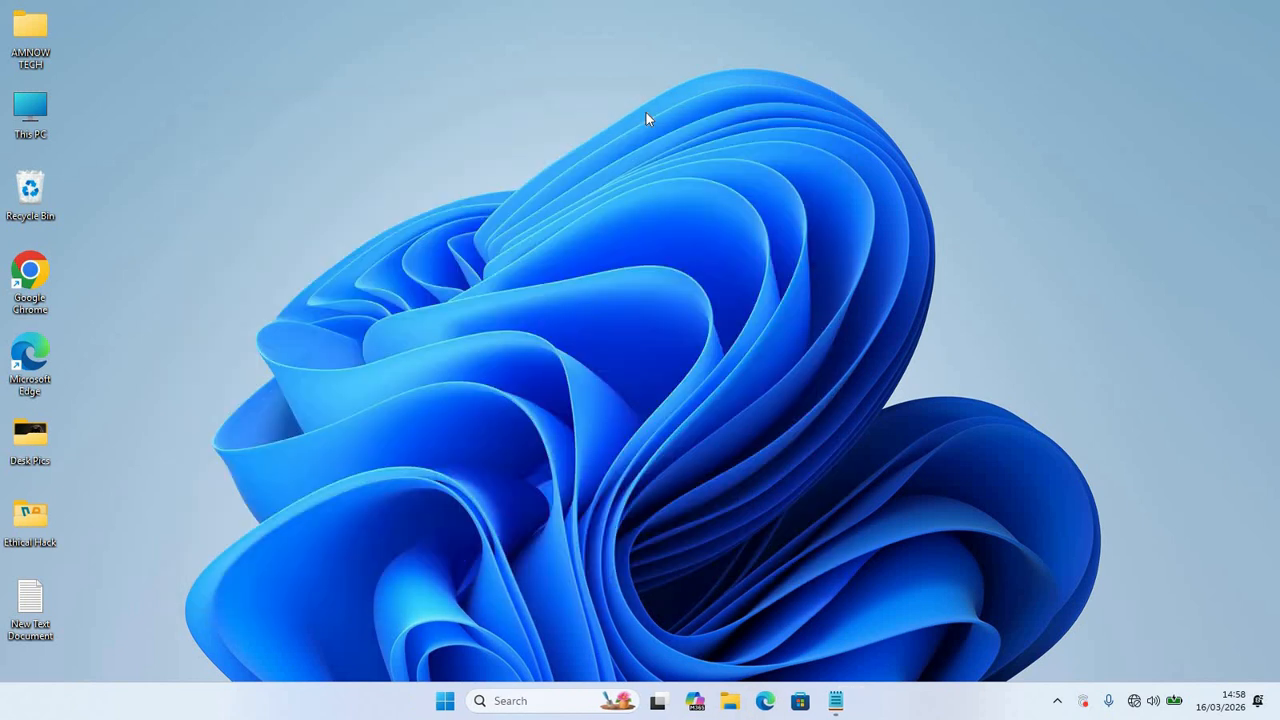
{"action": "right_click", "coordinate": [446, 705]}
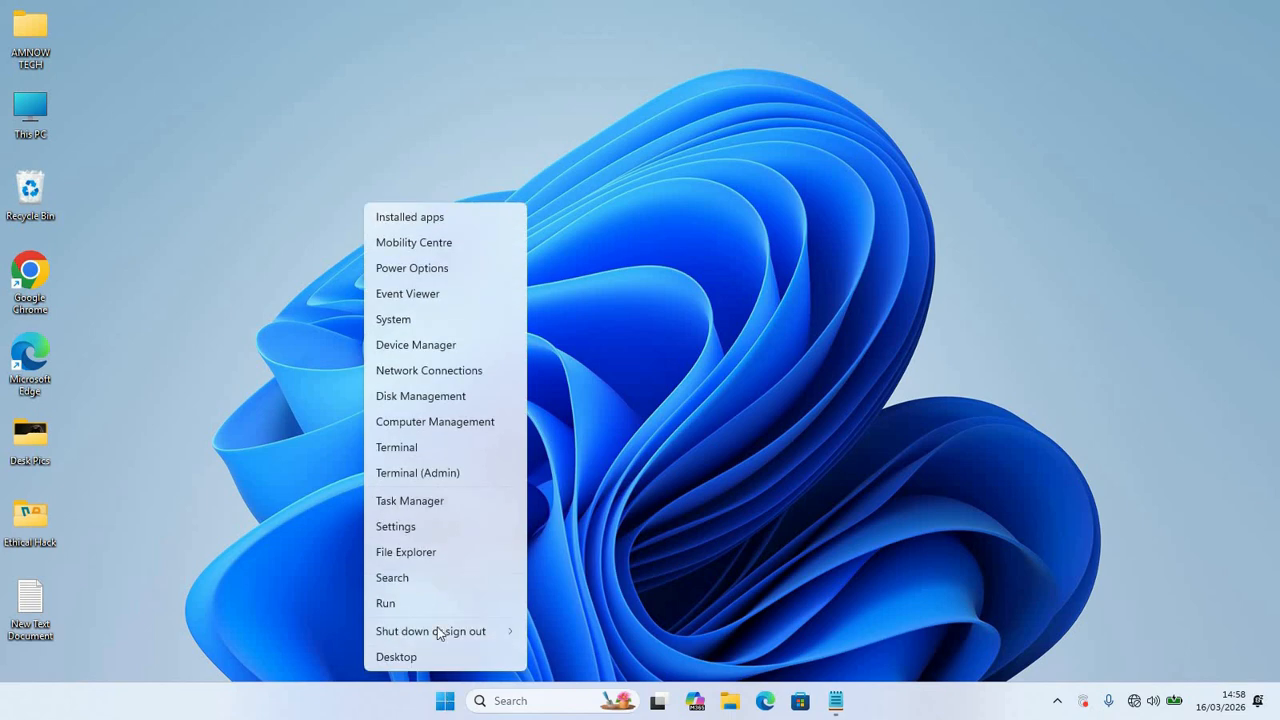
{"action": "left_click", "coordinate": [405, 526]}
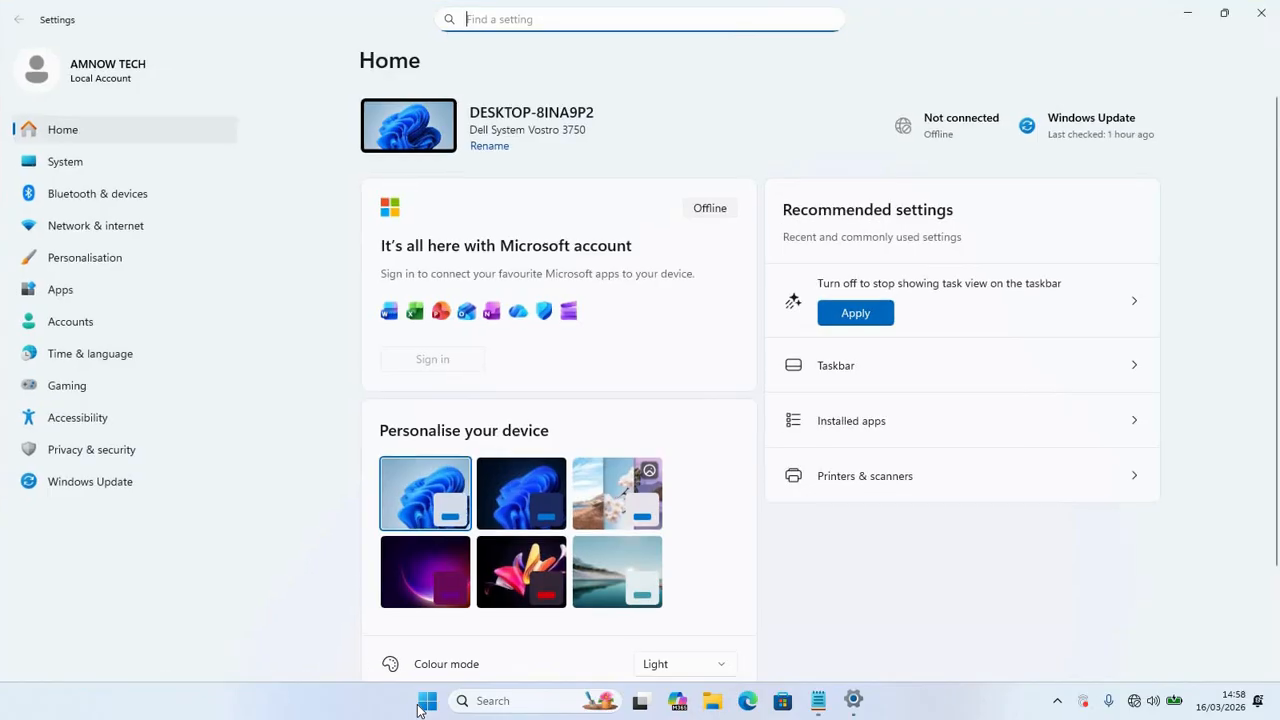
{"action": "left_click", "coordinate": [426, 703]}
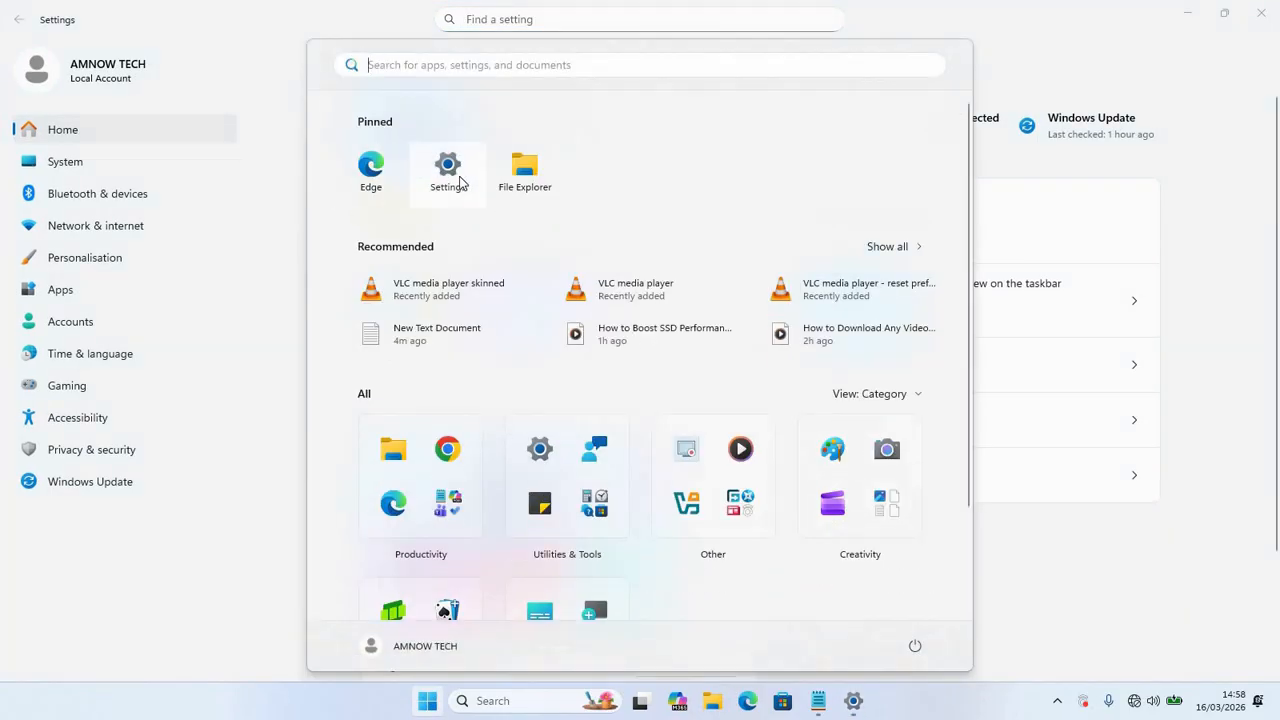
{"action": "left_click", "coordinate": [183, 574]}
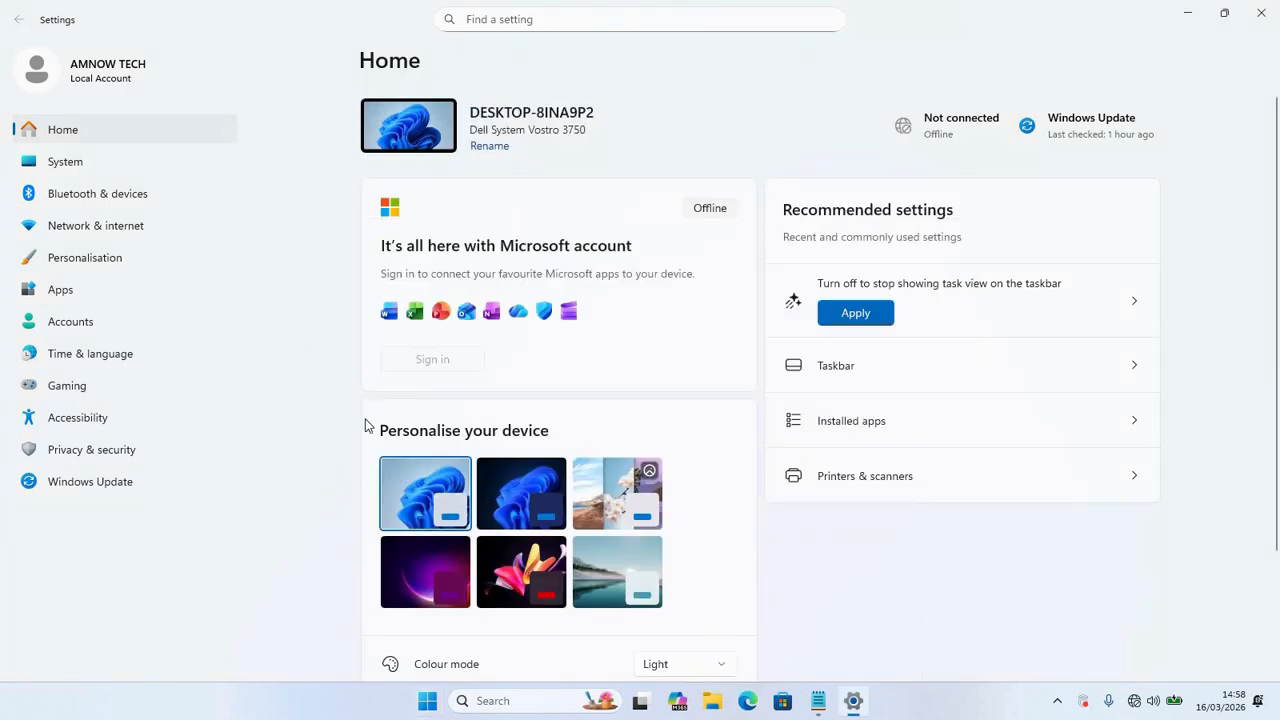
Step: Go to Apps > Installed apps and open System components under Related settings
{"action": "left_click", "coordinate": [76, 291]}
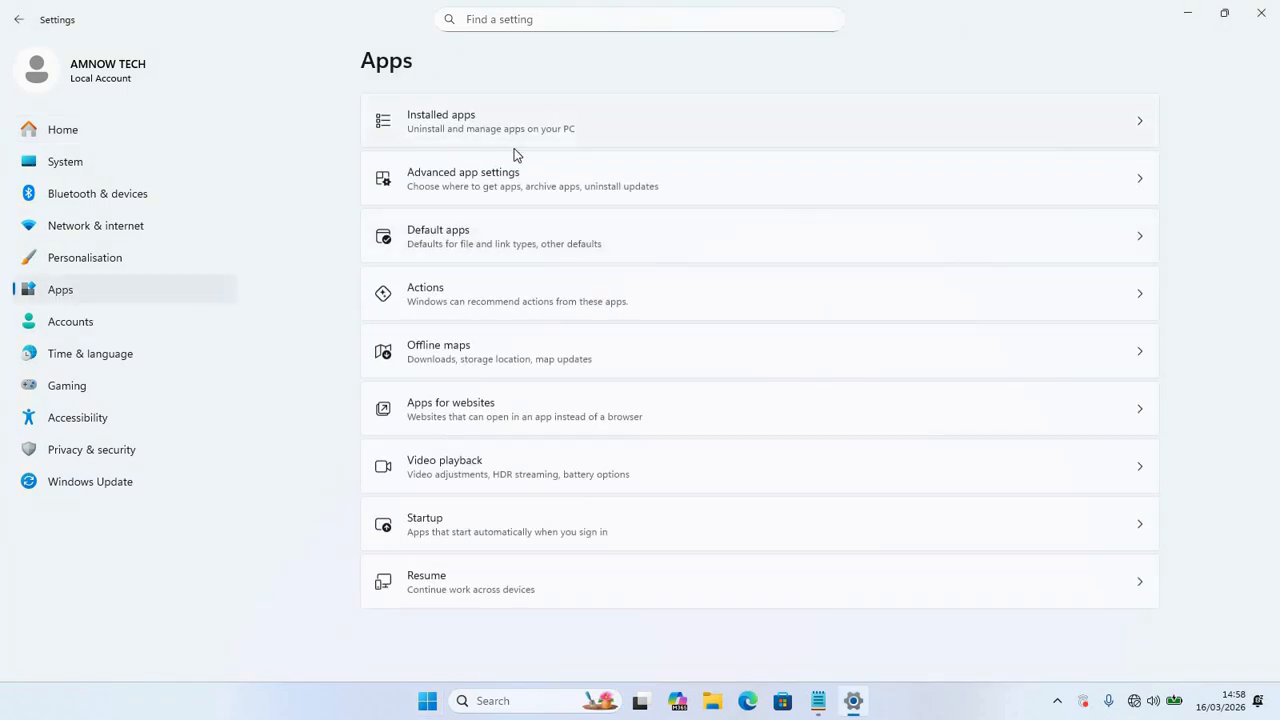
{"action": "left_click", "coordinate": [457, 122]}
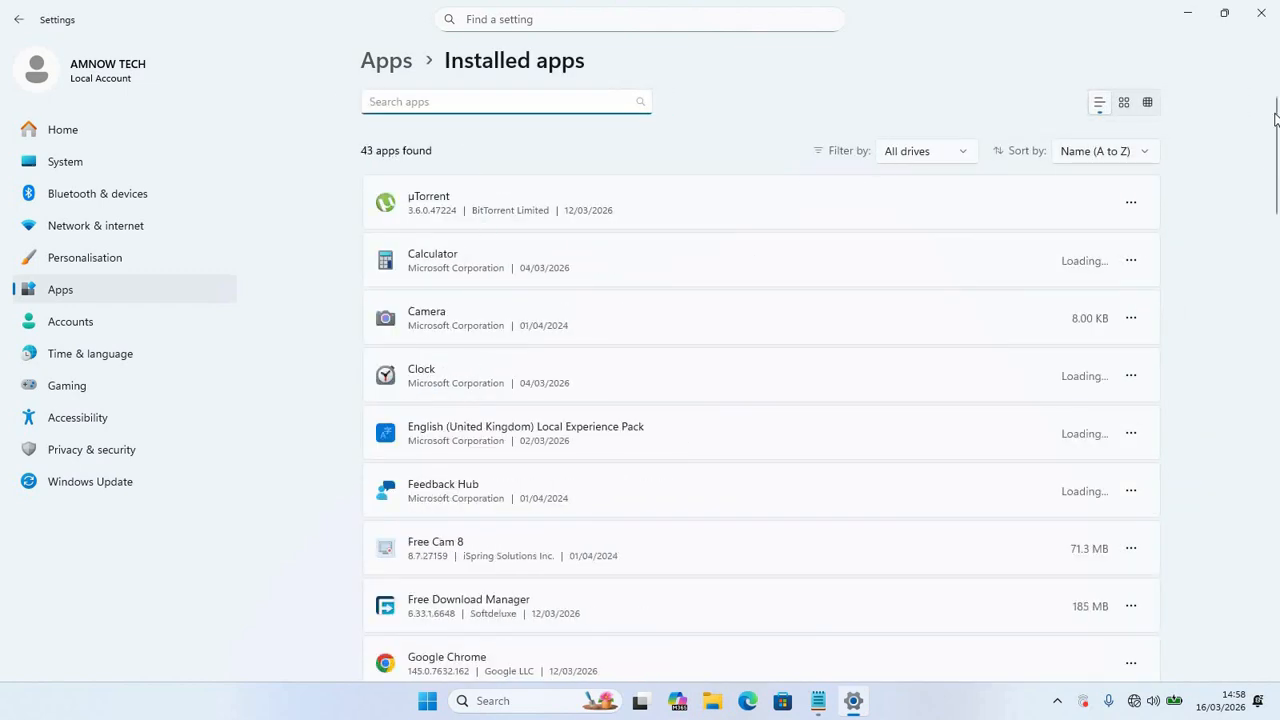
{"action": "left_click_drag", "start_coordinate": [1275, 118], "coordinate": [1277, 645]}
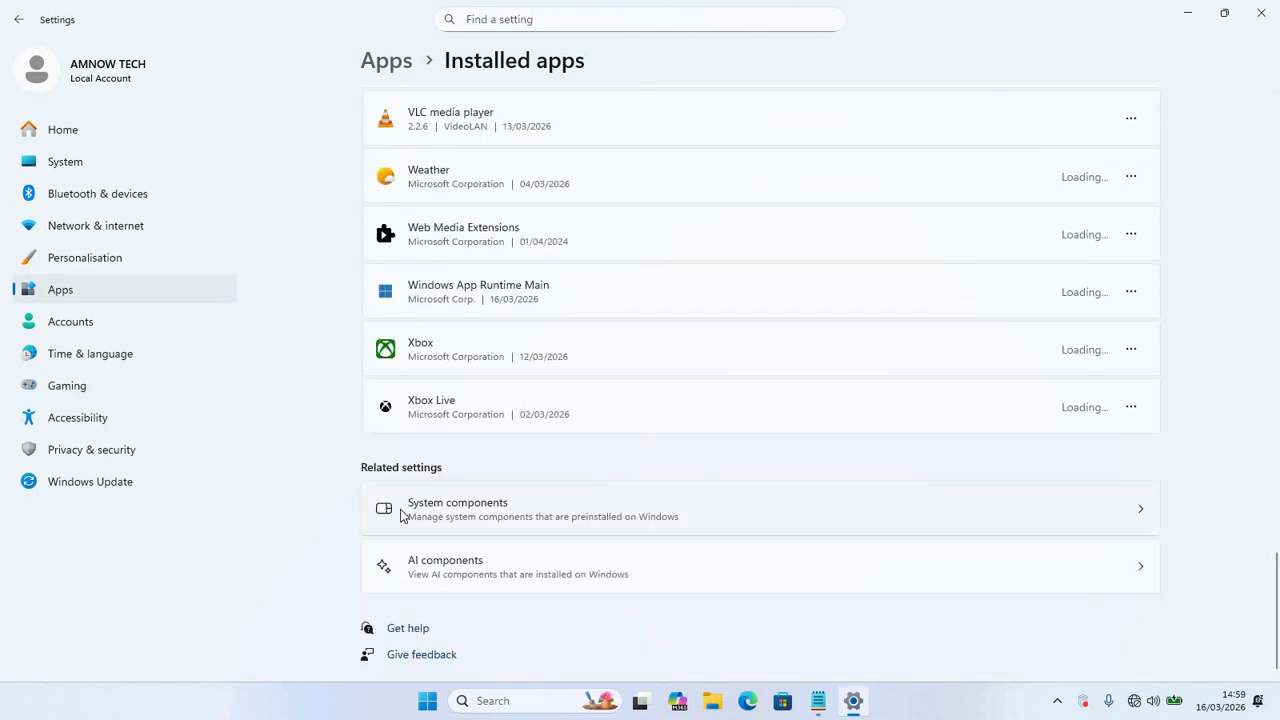
{"action": "left_click", "coordinate": [455, 516]}
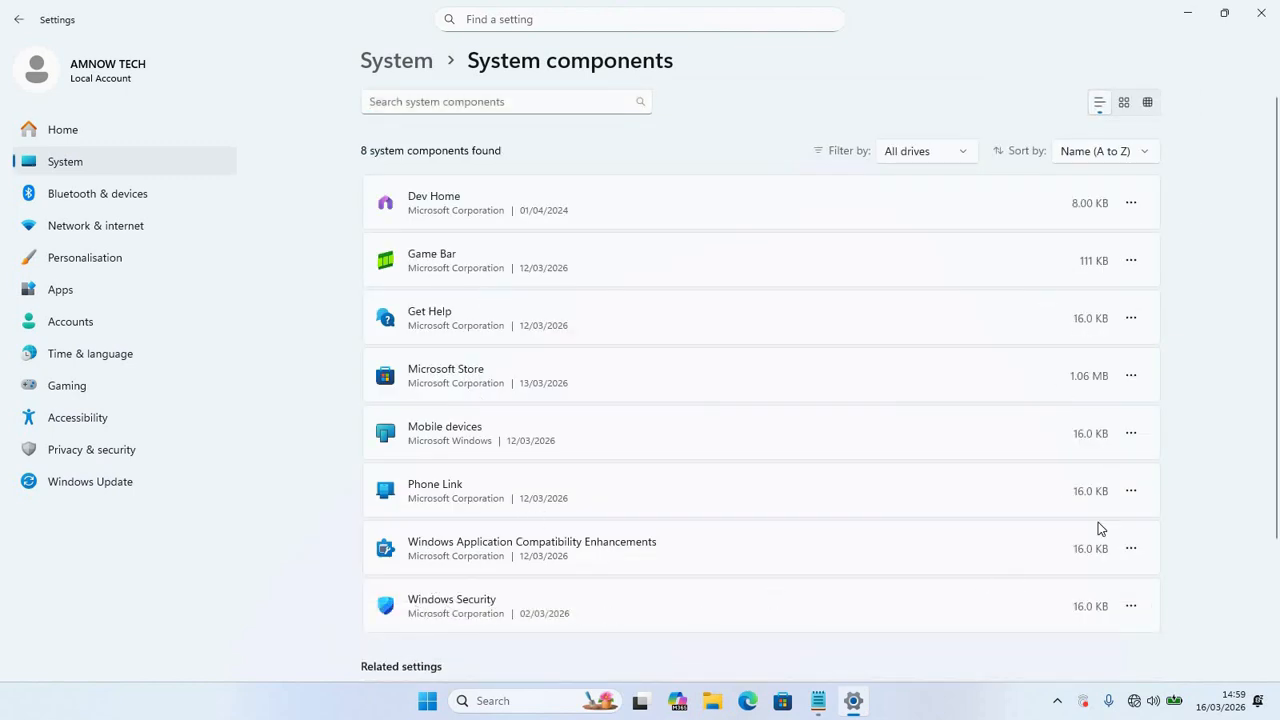
Step: Repair Windows Security from its Advanced options under Reset
{"action": "left_click", "coordinate": [1131, 607]}
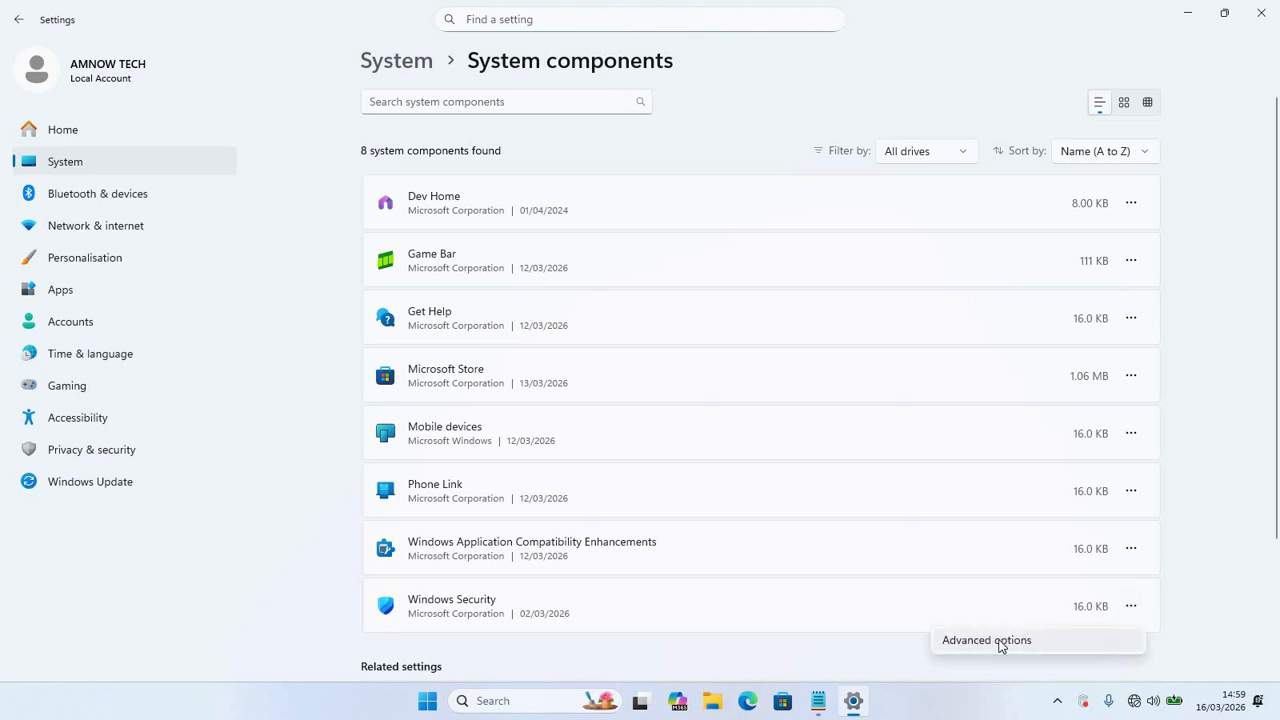
{"action": "left_click", "coordinate": [1000, 645]}
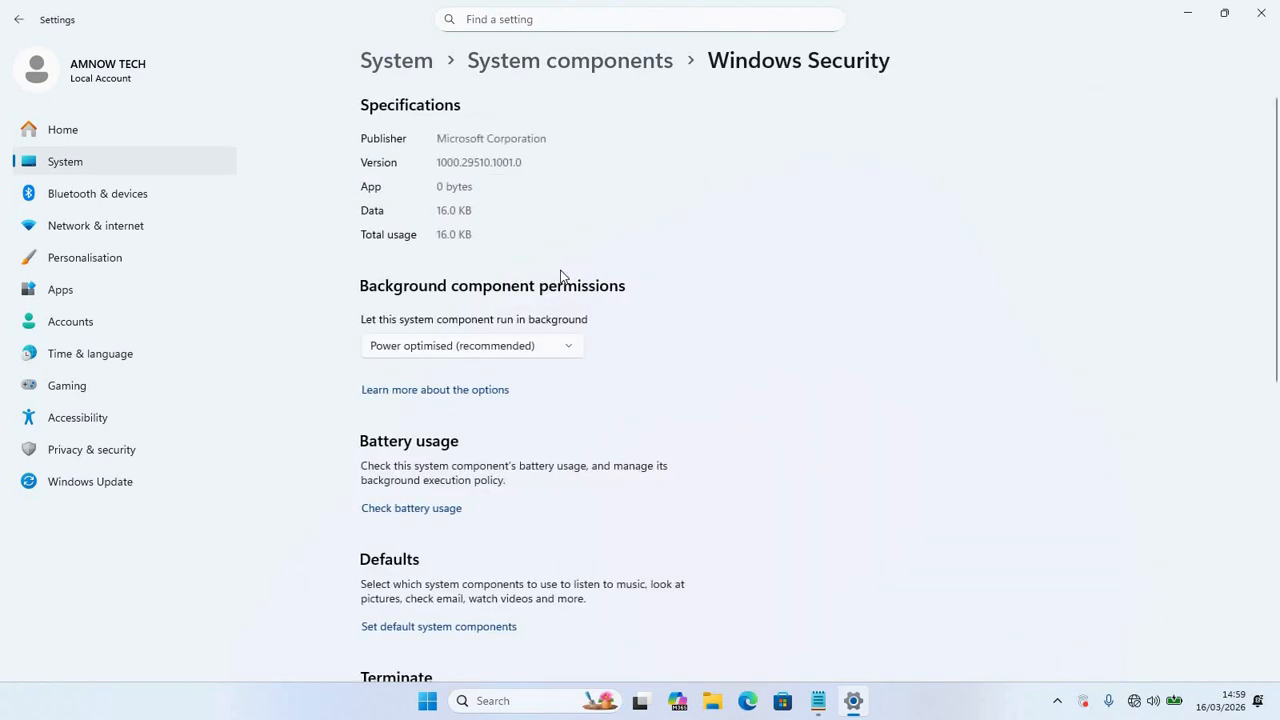
{"action": "left_click_drag", "start_coordinate": [1277, 150], "coordinate": [1216, 352]}
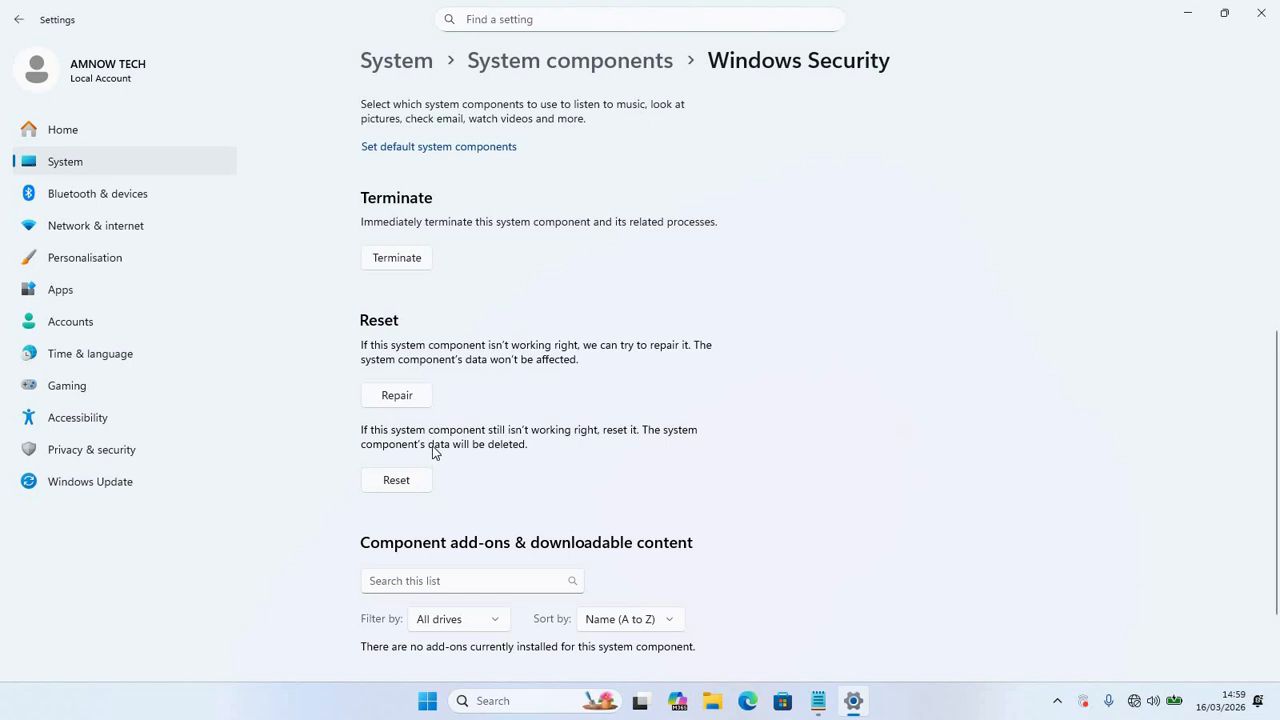
{"action": "left_click", "coordinate": [397, 396]}
Step: Reopen Settings, start a Windows Update check, and minimize the window
{"action": "left_click", "coordinate": [1261, 13]}
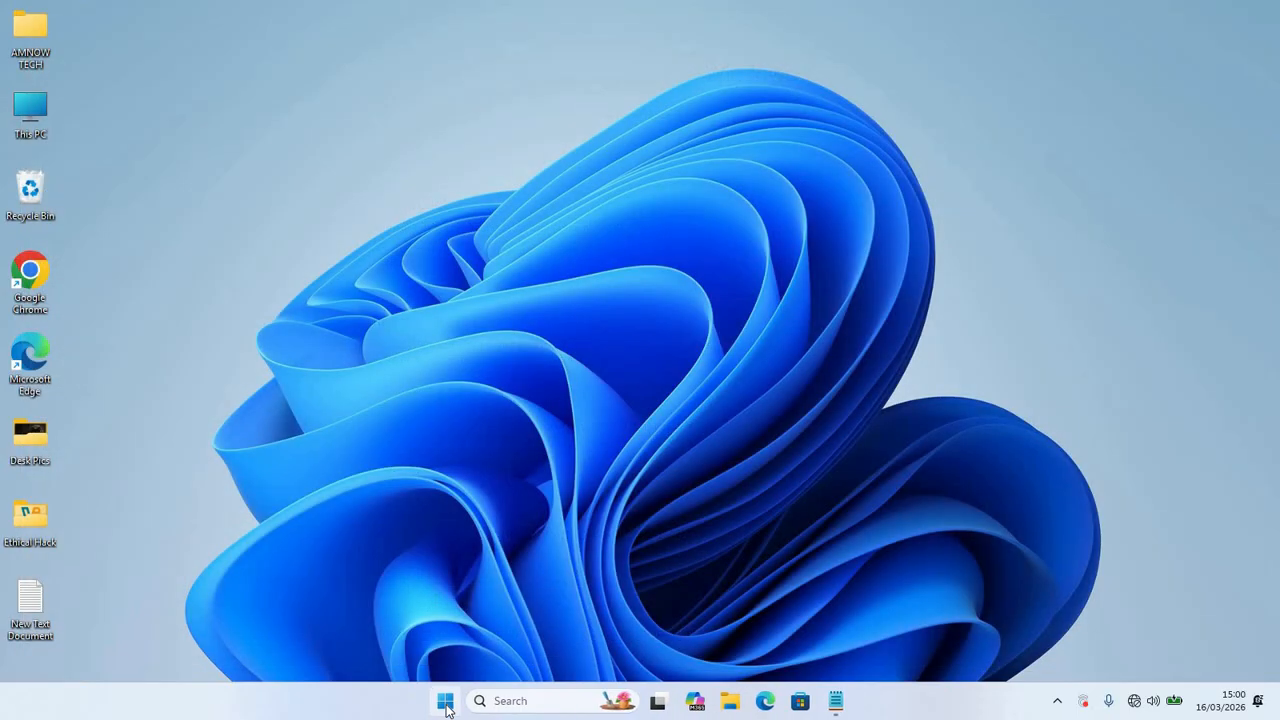
{"action": "left_click", "coordinate": [446, 704]}
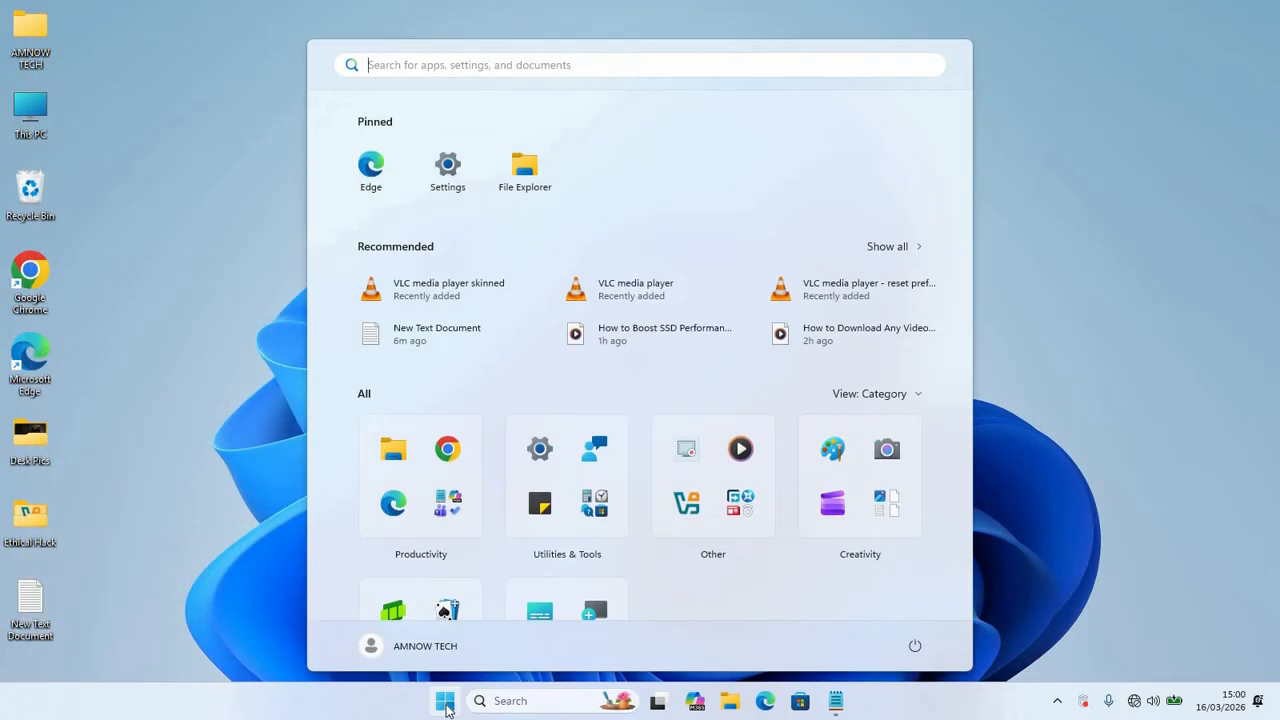
{"action": "left_click", "coordinate": [440, 166]}
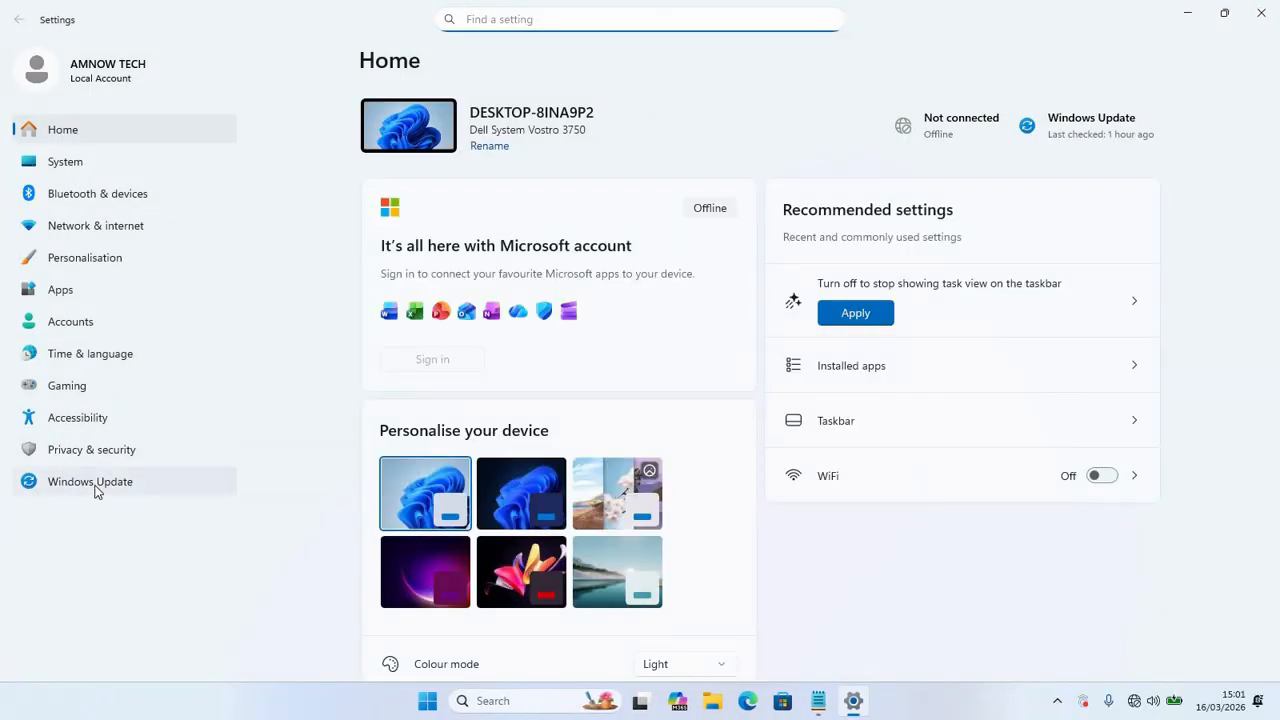
{"action": "left_click", "coordinate": [95, 485]}
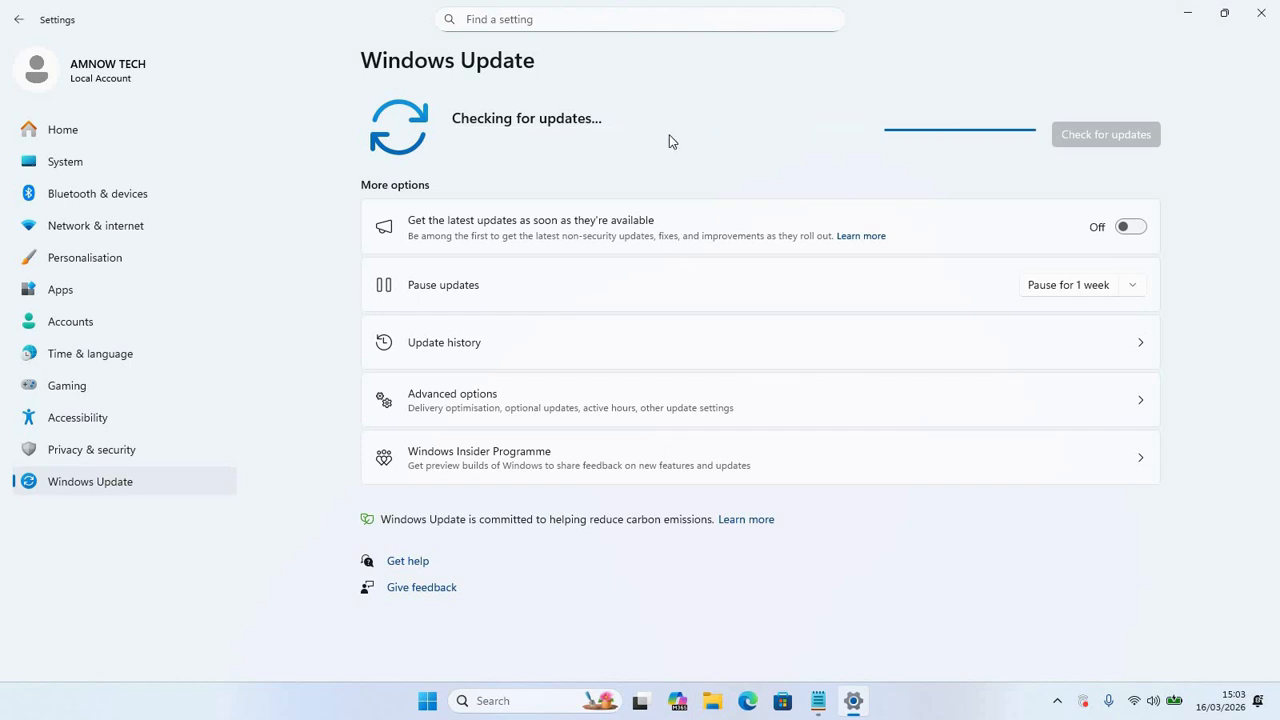
{"action": "left_click", "coordinate": [1187, 12]}
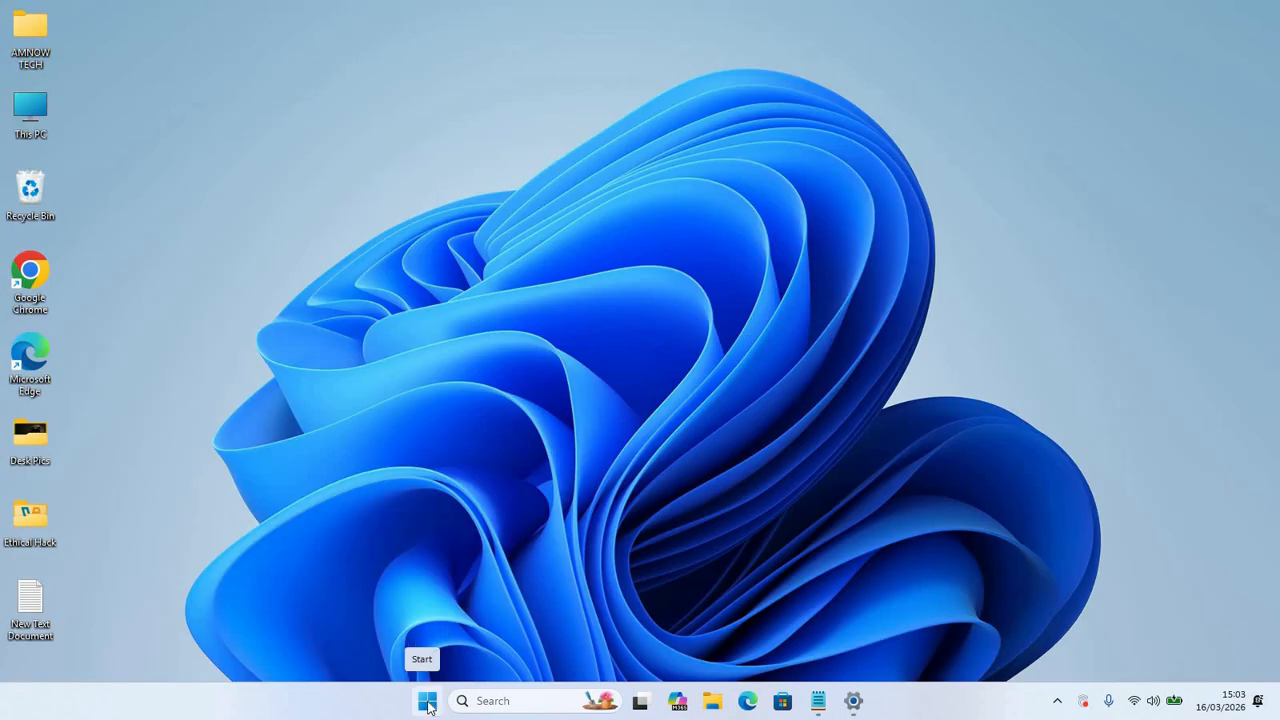
Step: Search 'cmd' and run Command Prompt as administrator
{"action": "left_click", "coordinate": [503, 701]}
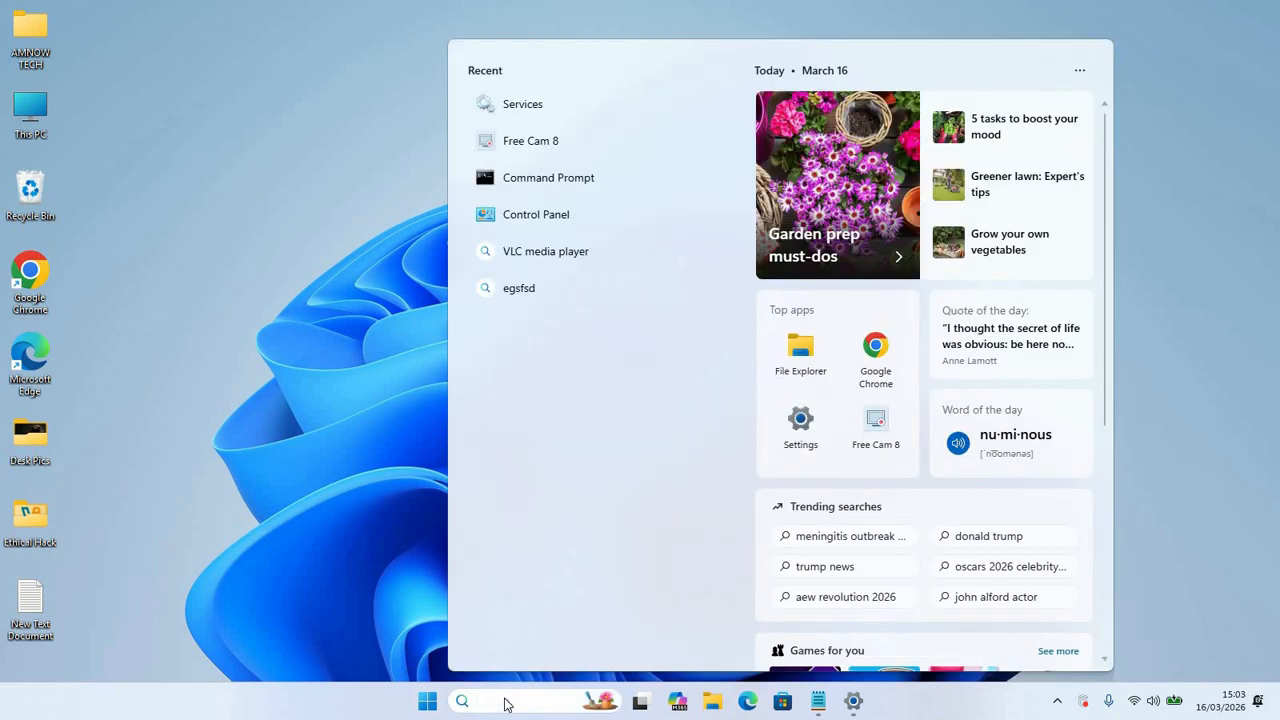
{"action": "type", "text": "cmd"}
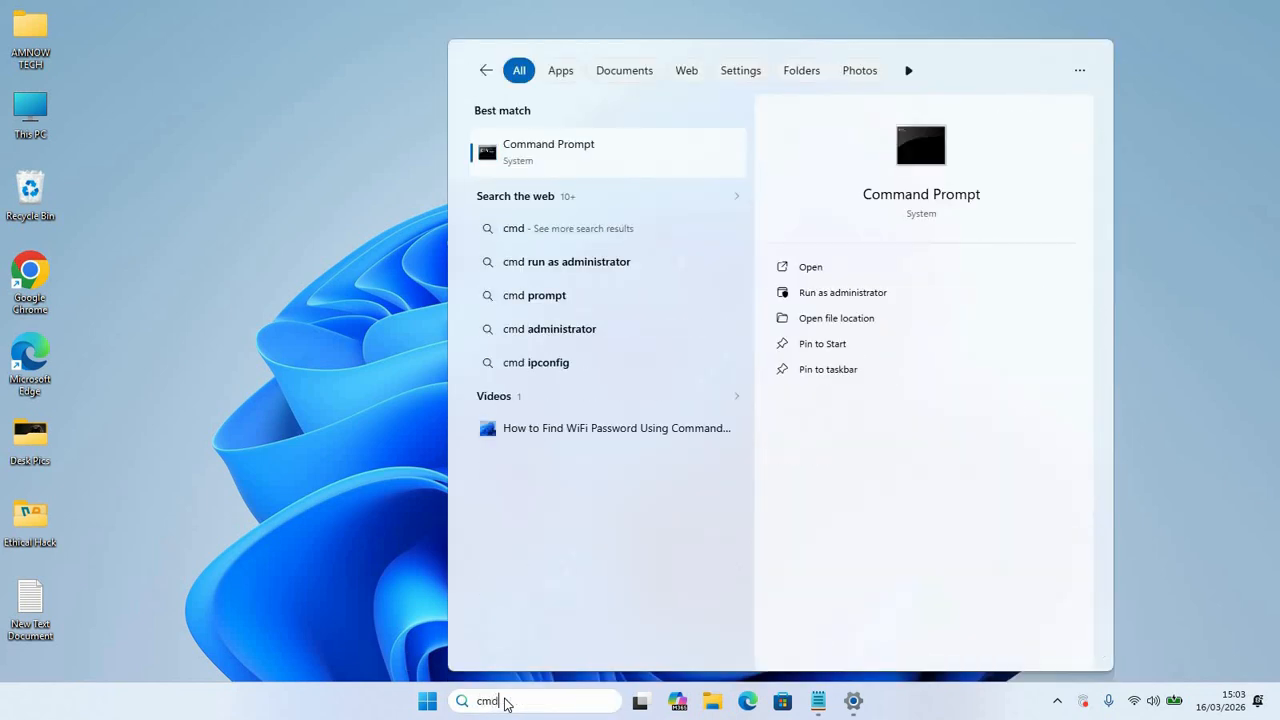
{"action": "right_click", "coordinate": [537, 150]}
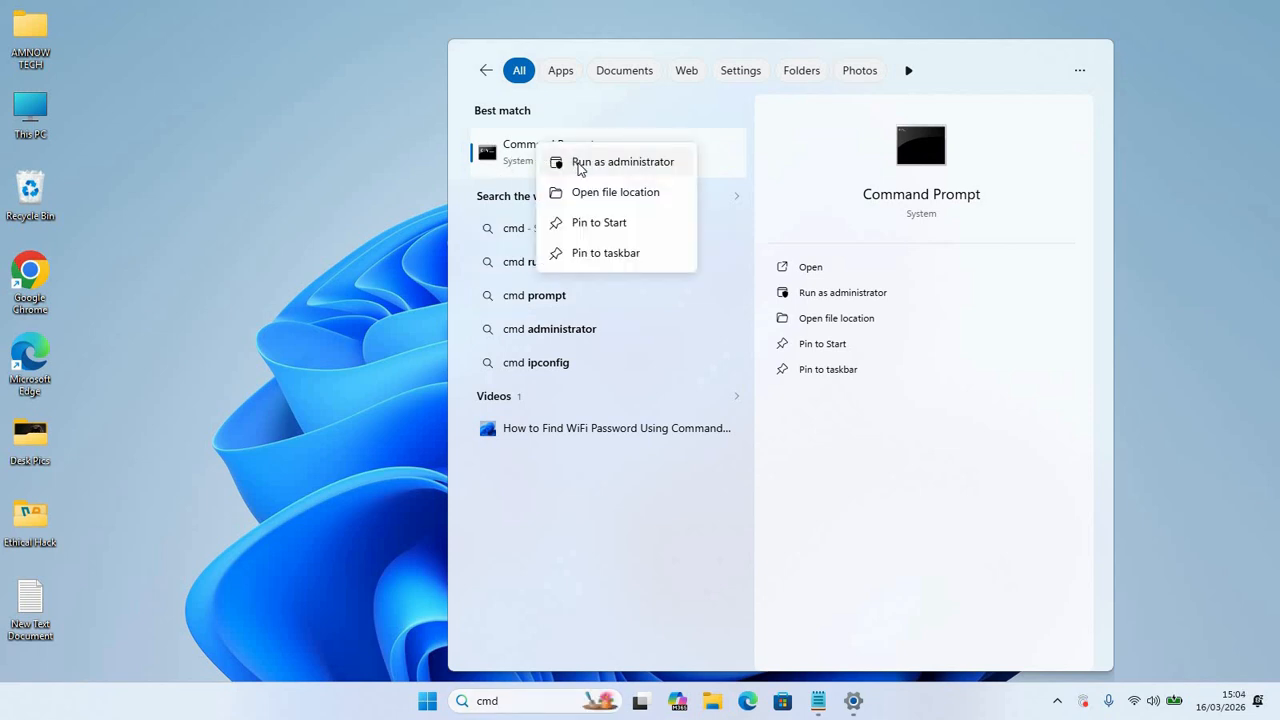
{"action": "left_click", "coordinate": [581, 163]}
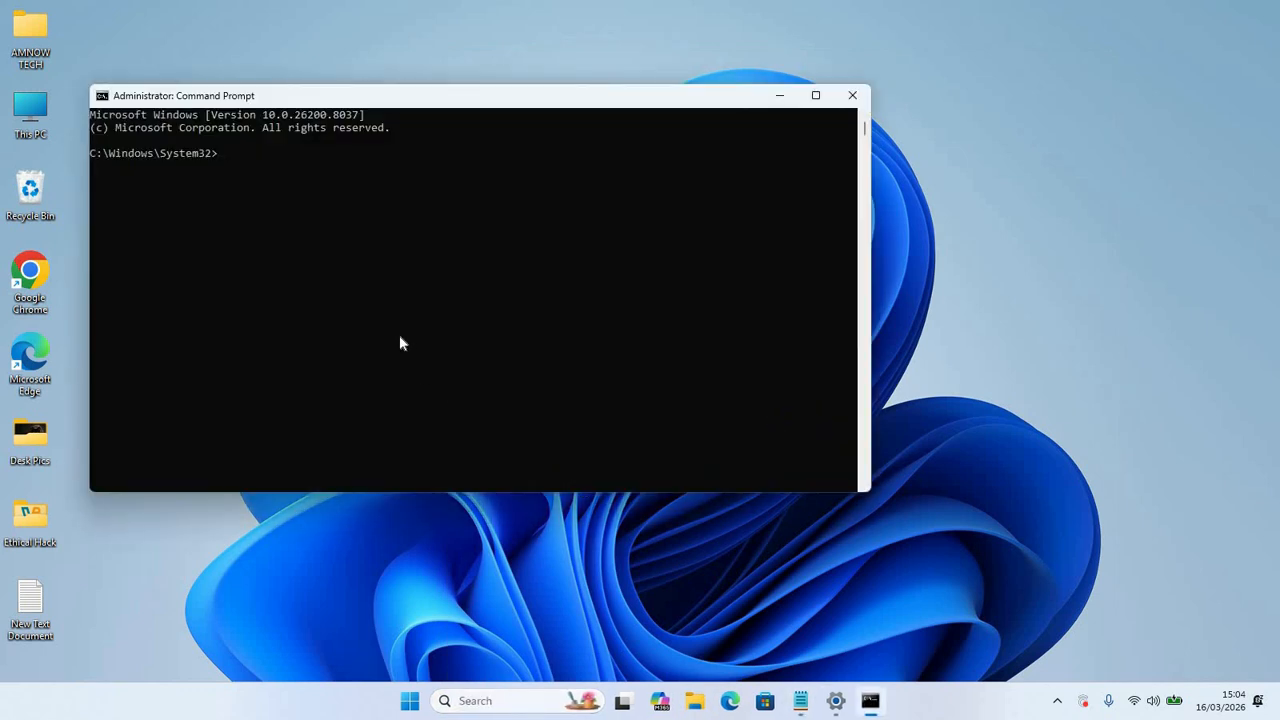
{"action": "left_click", "coordinate": [398, 333]}
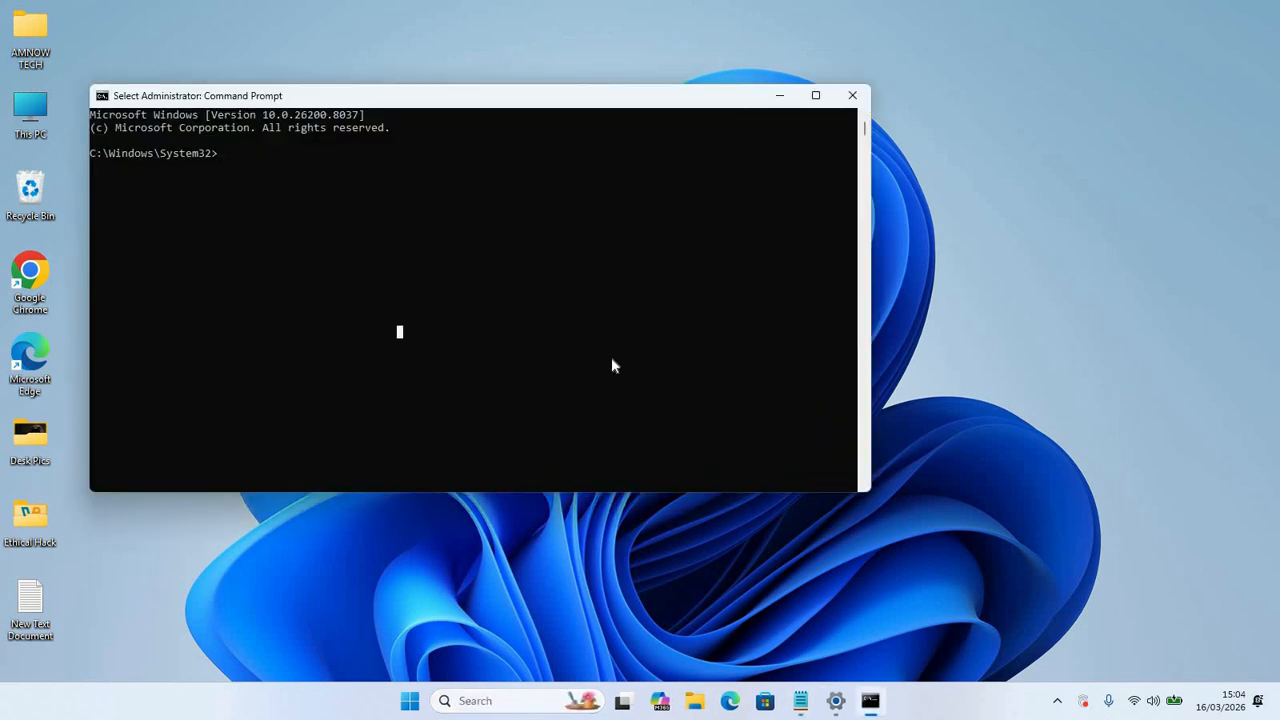
Step: Move Notepad beside the console and copy the DISM /Online /Cleanup-Image /ScanHealth line
{"action": "left_click", "coordinate": [800, 700]}
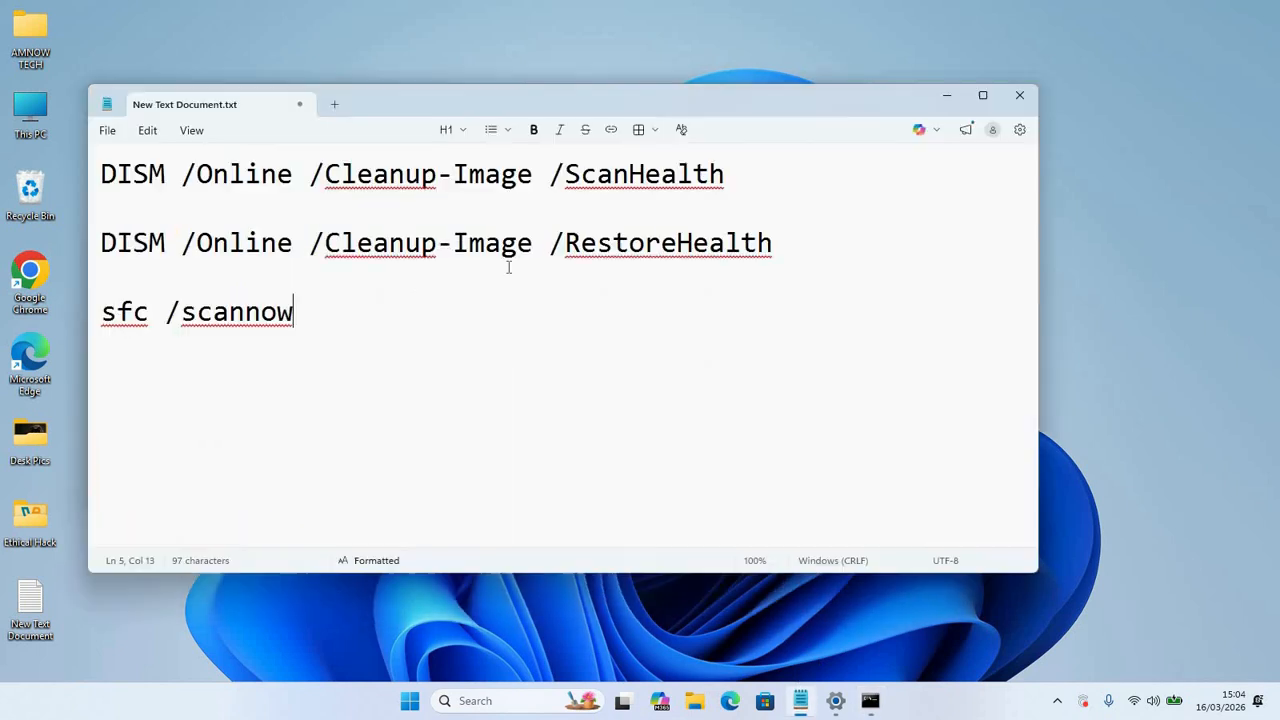
{"action": "left_click_drag", "start_coordinate": [386, 103], "coordinate": [895, 197]}
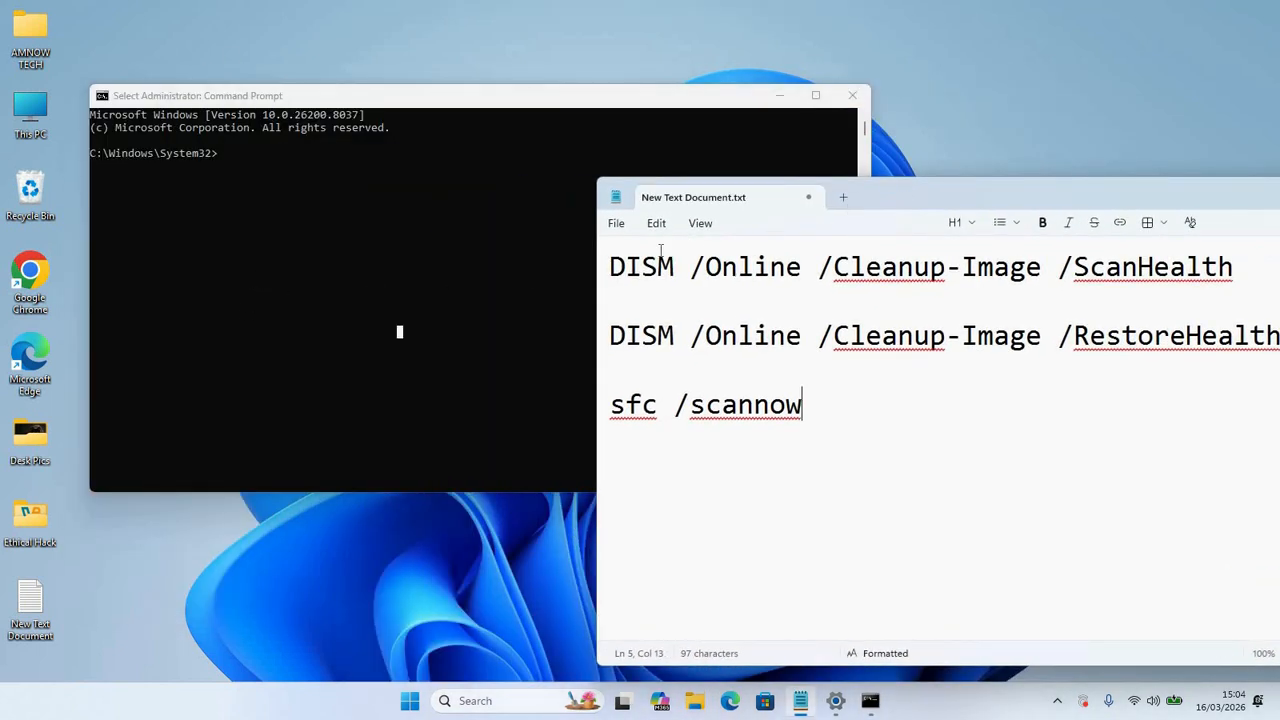
{"action": "left_click_drag", "start_coordinate": [885, 204], "coordinate": [824, 218]}
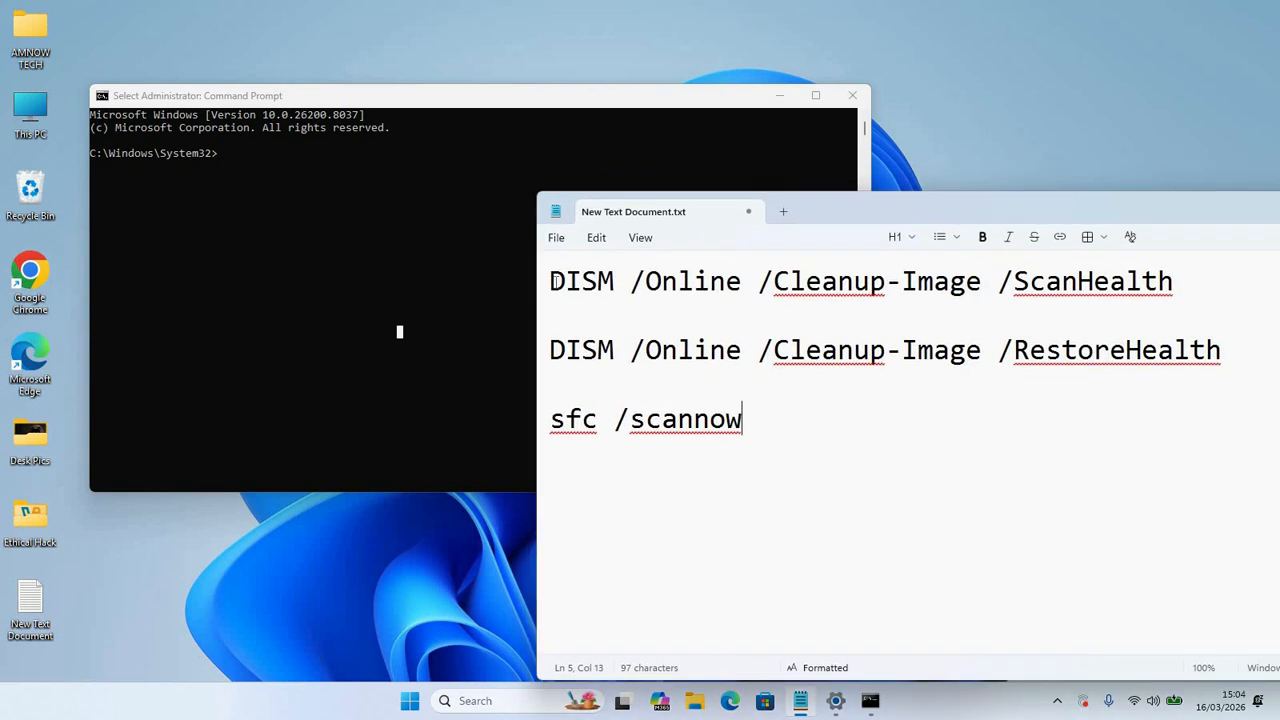
{"action": "left_click_drag", "start_coordinate": [551, 281], "coordinate": [1174, 289]}
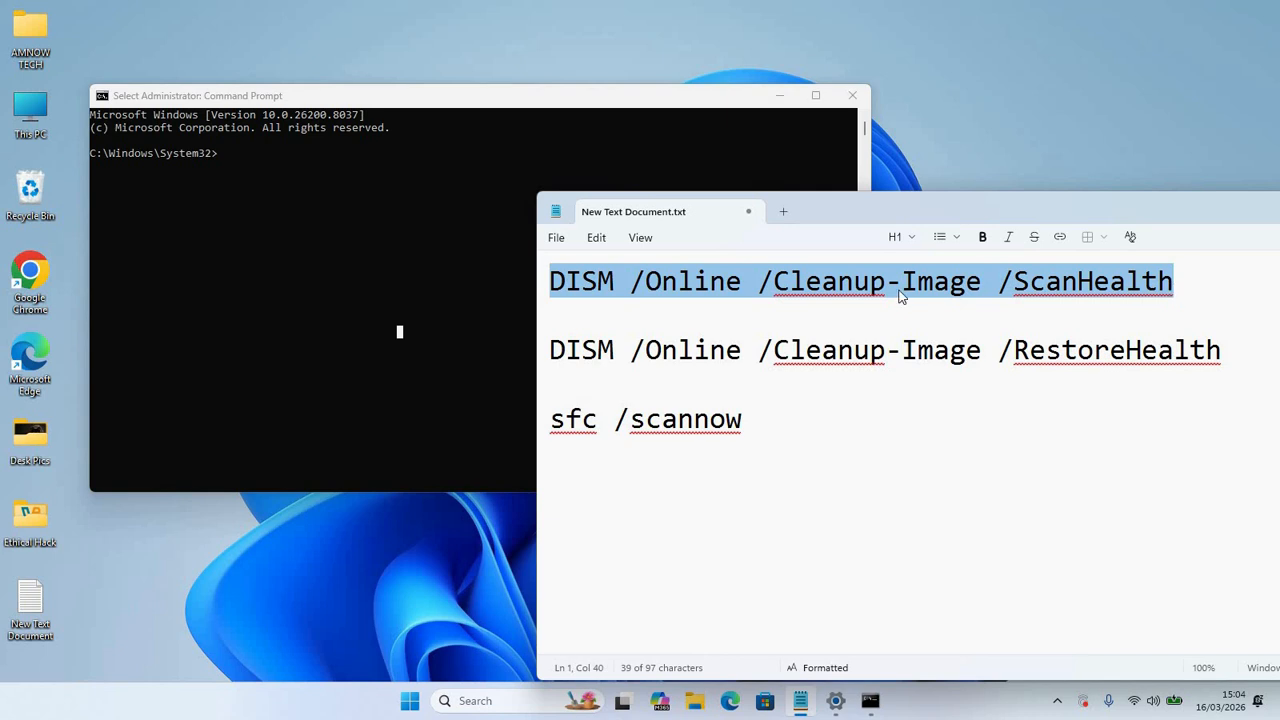
{"action": "right_click", "coordinate": [665, 285]}
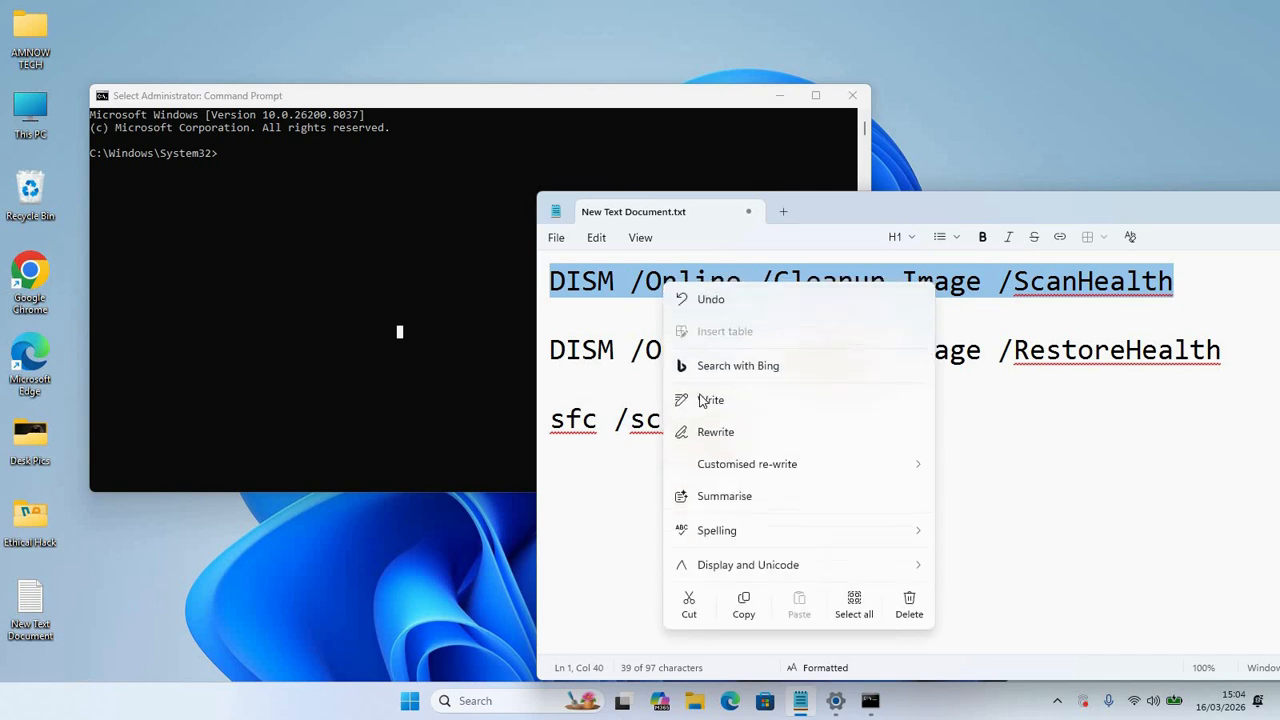
{"action": "left_click", "coordinate": [702, 400]}
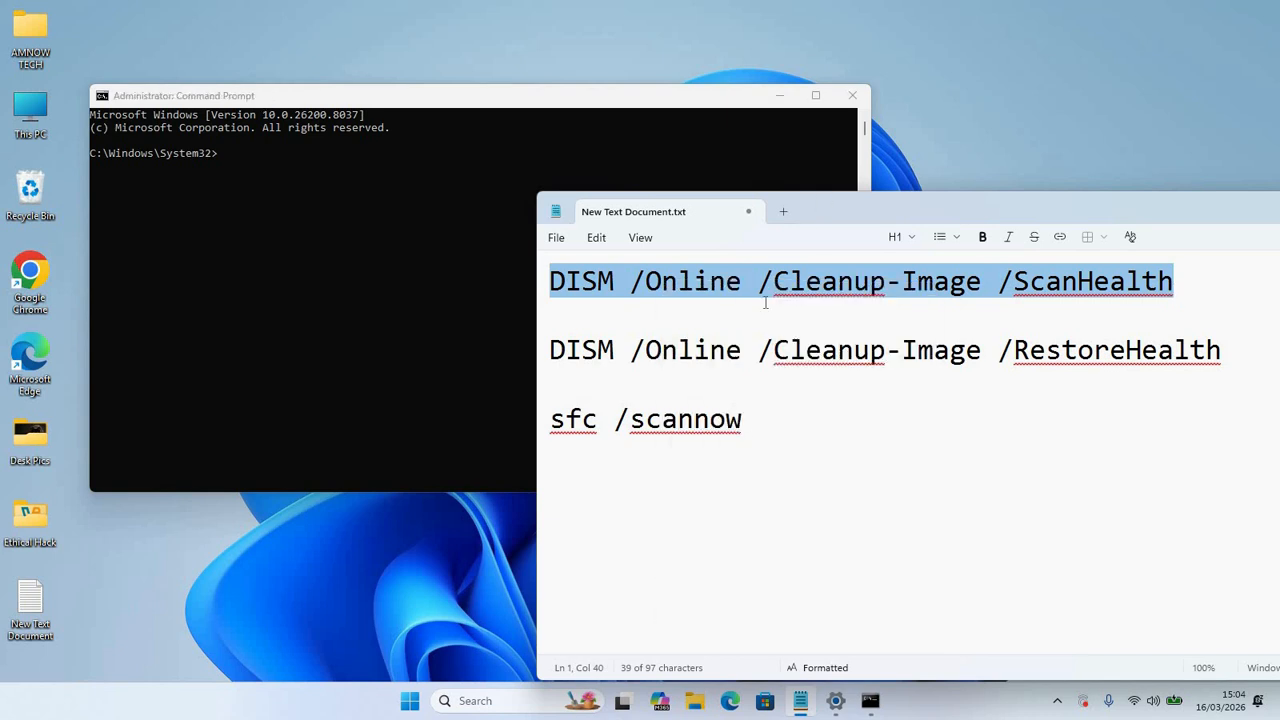
{"action": "right_click", "coordinate": [580, 287]}
{"action": "left_click", "coordinate": [651, 310]}
Step: Paste the ScanHealth command at the administrator prompt and leave select mode
{"action": "left_click", "coordinate": [380, 183]}
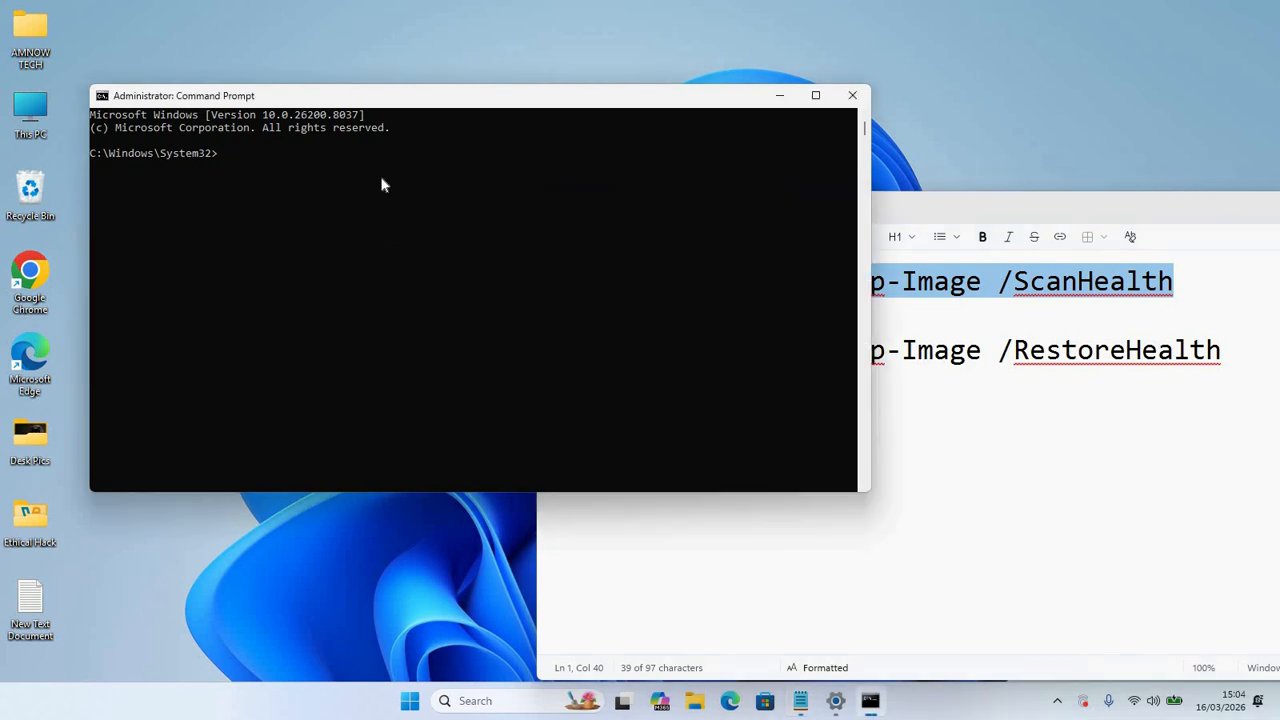
{"action": "right_click", "coordinate": [274, 174]}
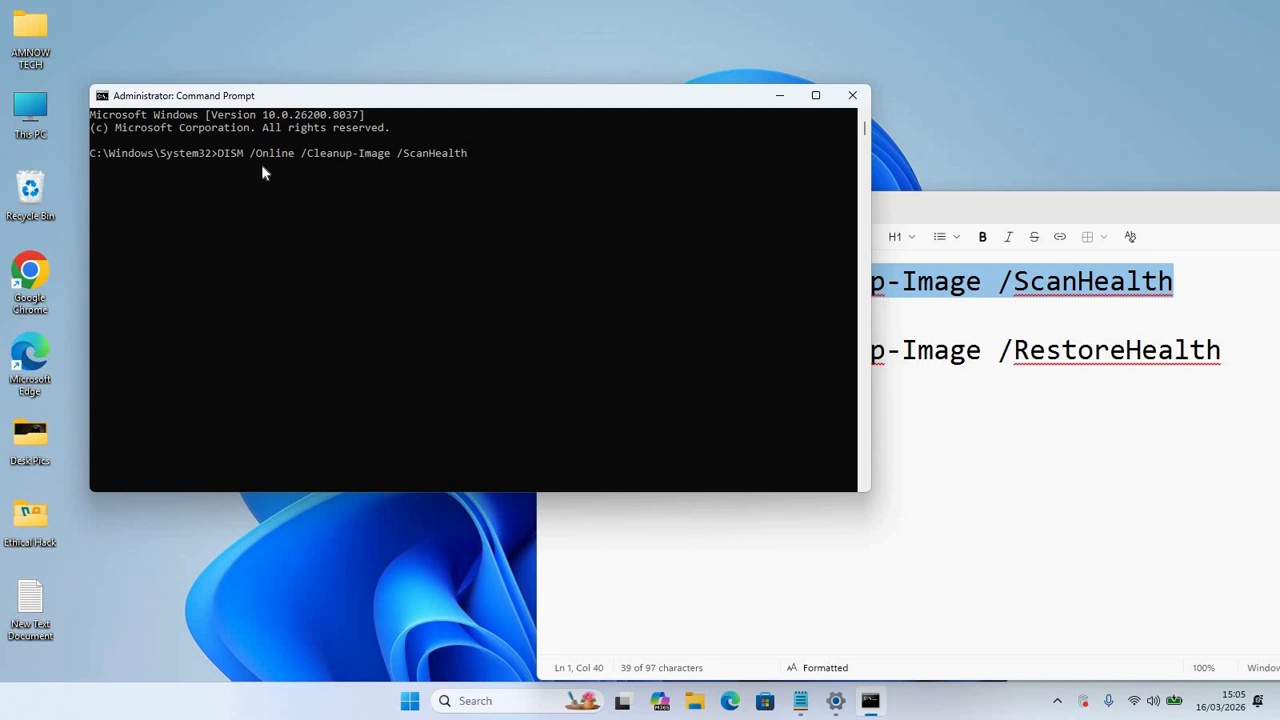
{"action": "left_click", "coordinate": [969, 195]}
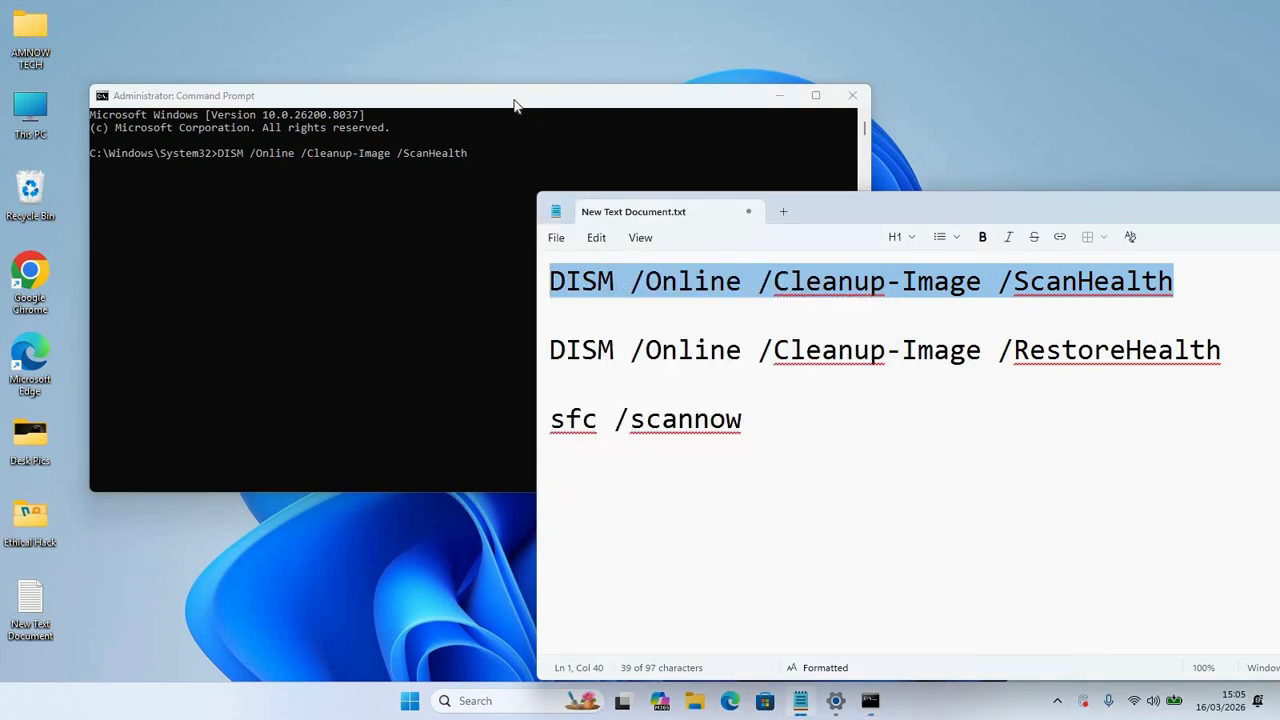
{"action": "left_click", "coordinate": [480, 165]}
{"action": "left_click", "coordinate": [478, 167]}
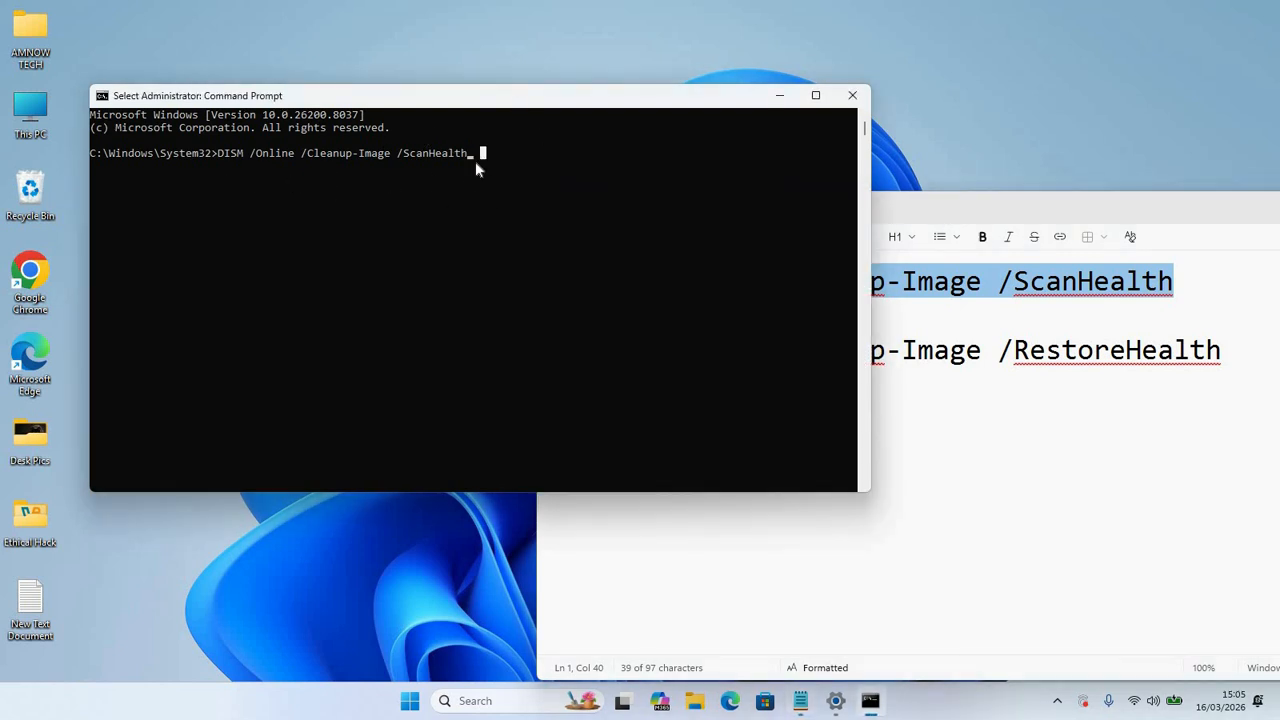
{"action": "key", "text": "Return"}
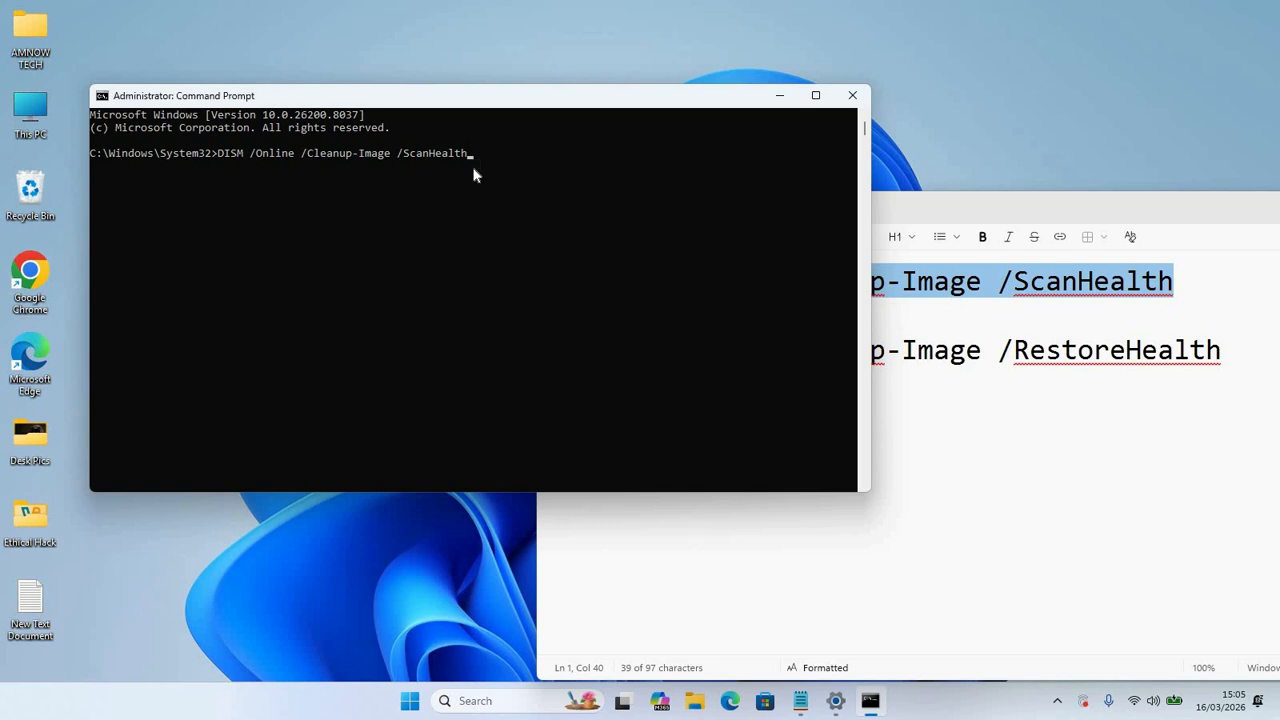
Step: Run DISM ScanHealth until it reaches 56.7%, then open the Start search
{"action": "key", "text": "Return"}
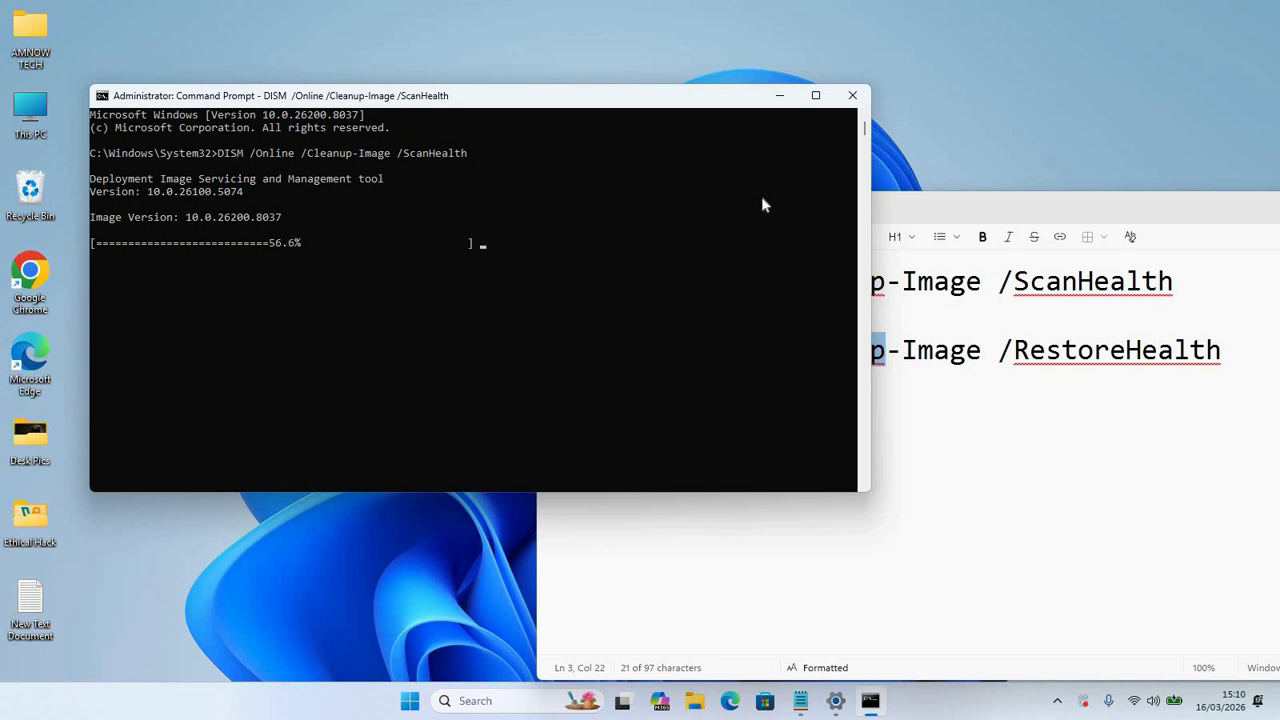
{"action": "left_click", "coordinate": [546, 358]}
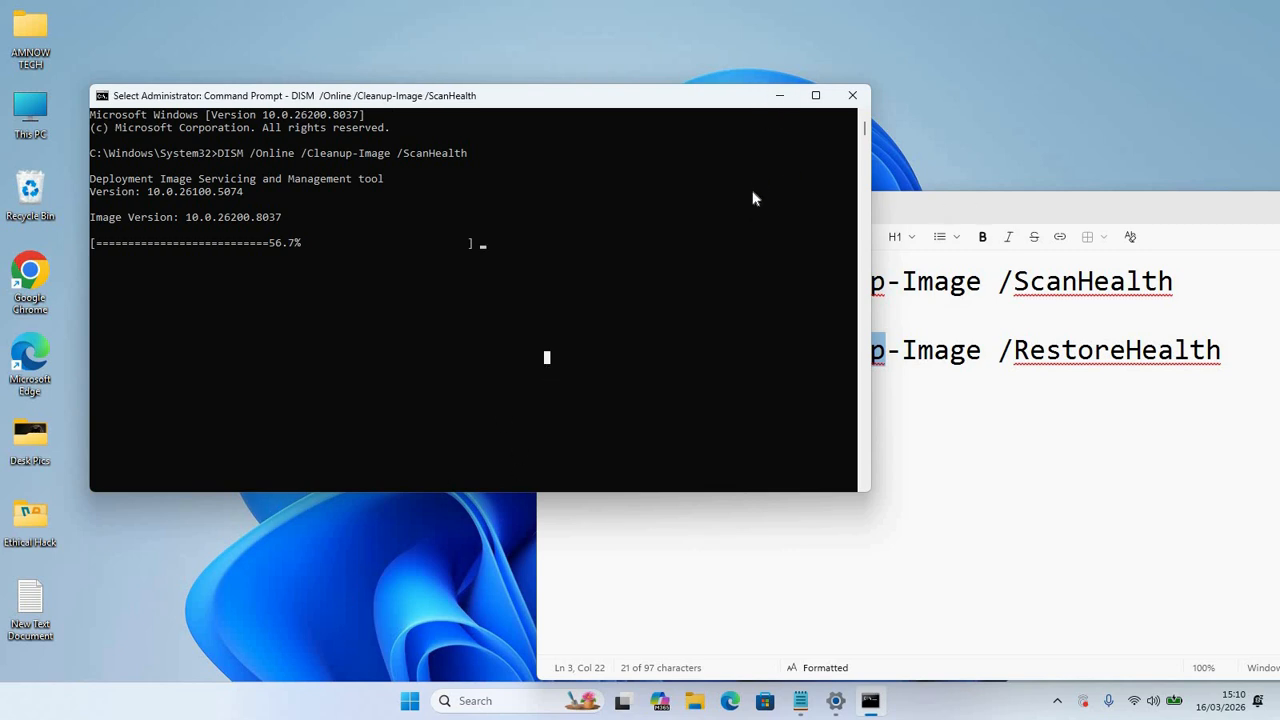
{"action": "left_click", "coordinate": [779, 95]}
Step: Open a new administrator Command Prompt, then paste and run the copied RestoreHealth line
{"action": "key", "text": "super"}
{"action": "type", "text": "cmd"}
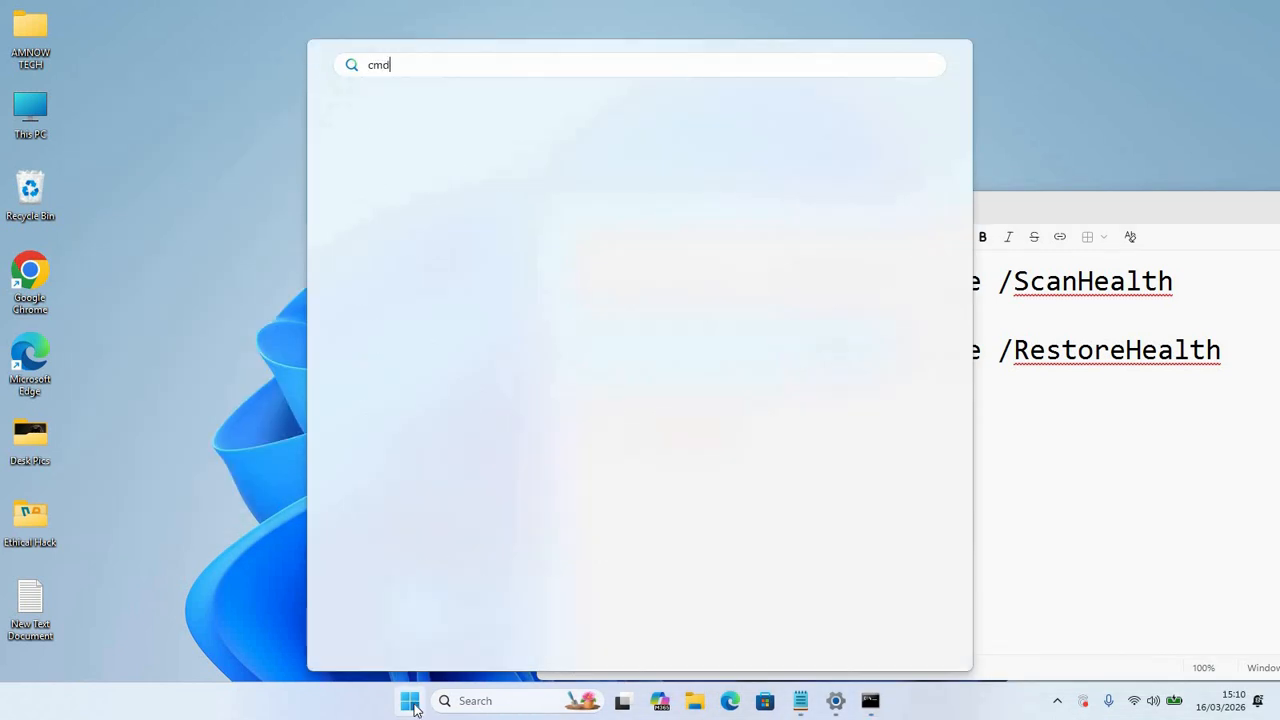
{"action": "left_click", "coordinate": [694, 328]}
{"action": "left_click", "coordinate": [855, 206]}
{"action": "left_click_drag", "start_coordinate": [551, 281], "coordinate": [1176, 271]}
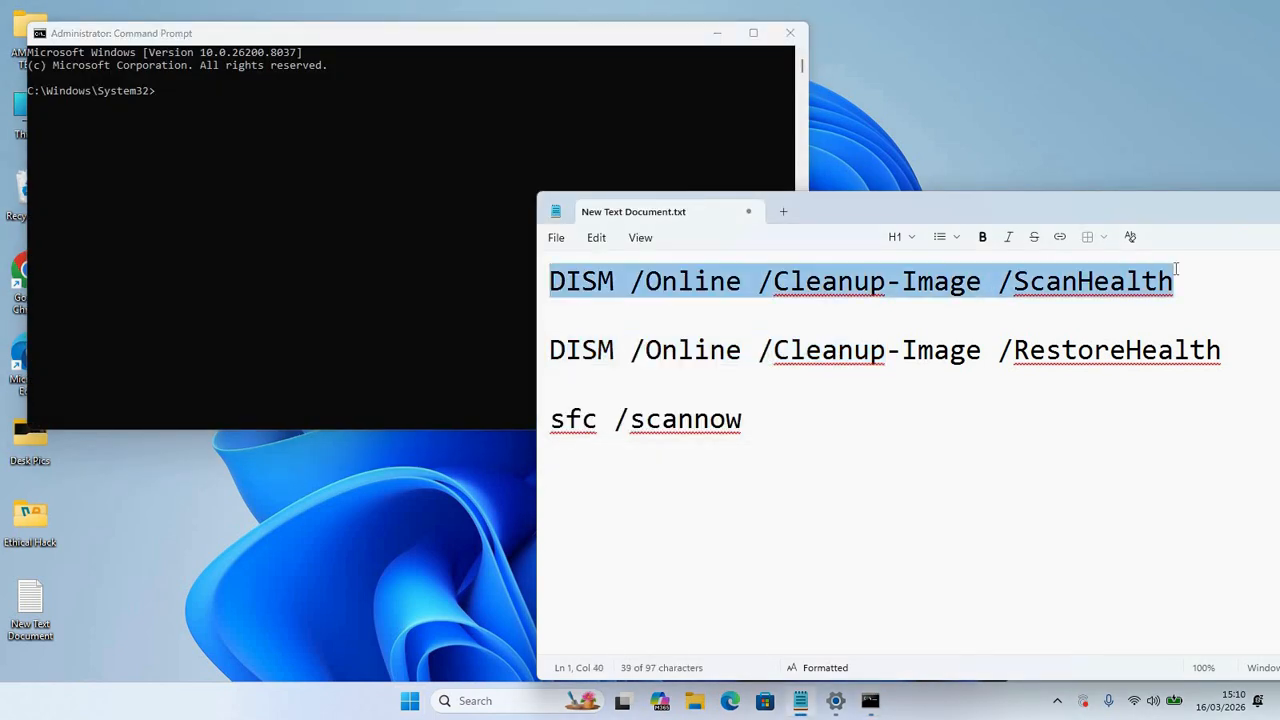
{"action": "left_click_drag", "start_coordinate": [551, 350], "coordinate": [630, 377]}
{"action": "right_click", "coordinate": [824, 349]}
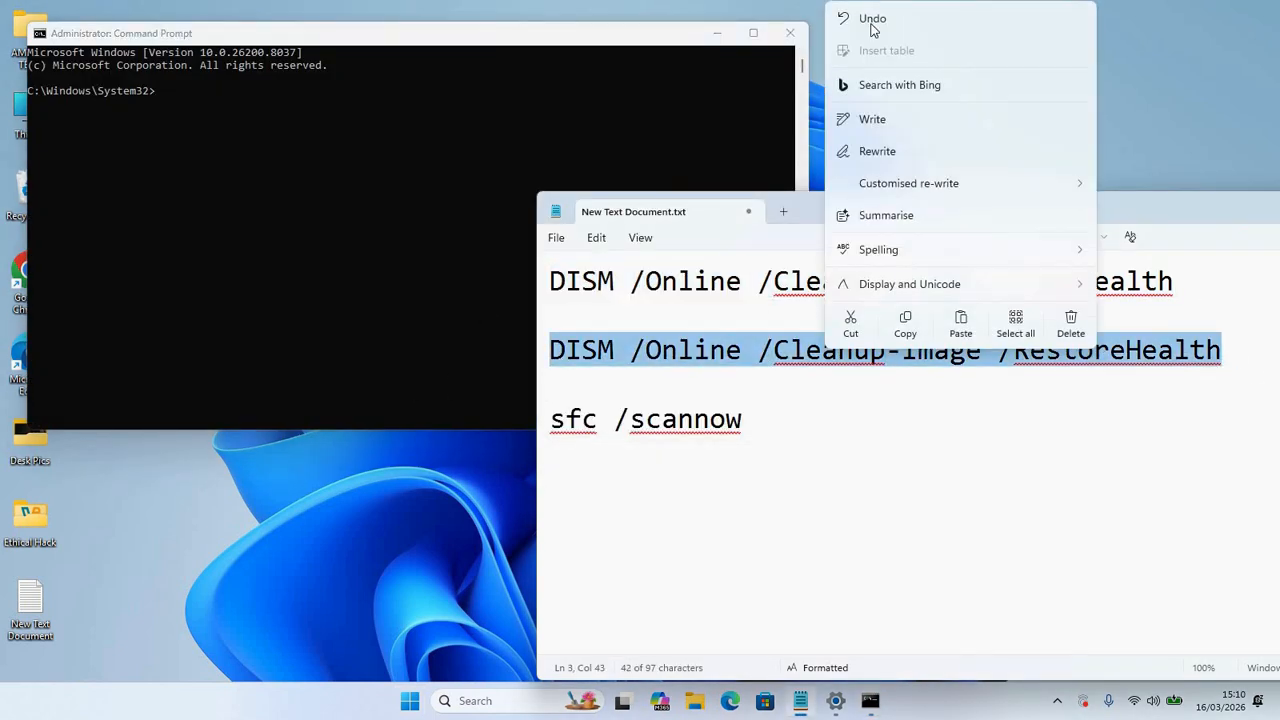
{"action": "left_click", "coordinate": [910, 322]}
{"action": "right_click", "coordinate": [454, 203]}
{"action": "key", "text": "Return"}
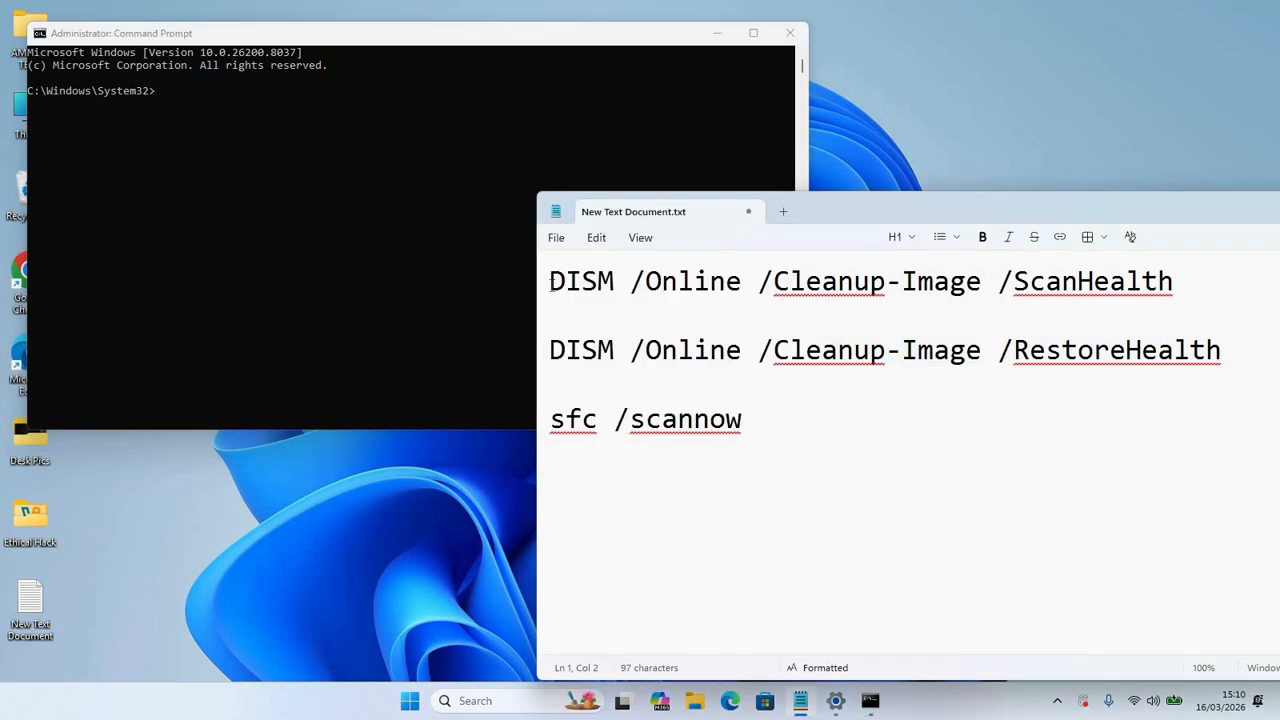
Step: Re-copy DISM /Online /Cleanup-Image /RestoreHealth from Notepad, paste it at the prompt, and run it
{"action": "left_click_drag", "start_coordinate": [551, 281], "coordinate": [1194, 286]}
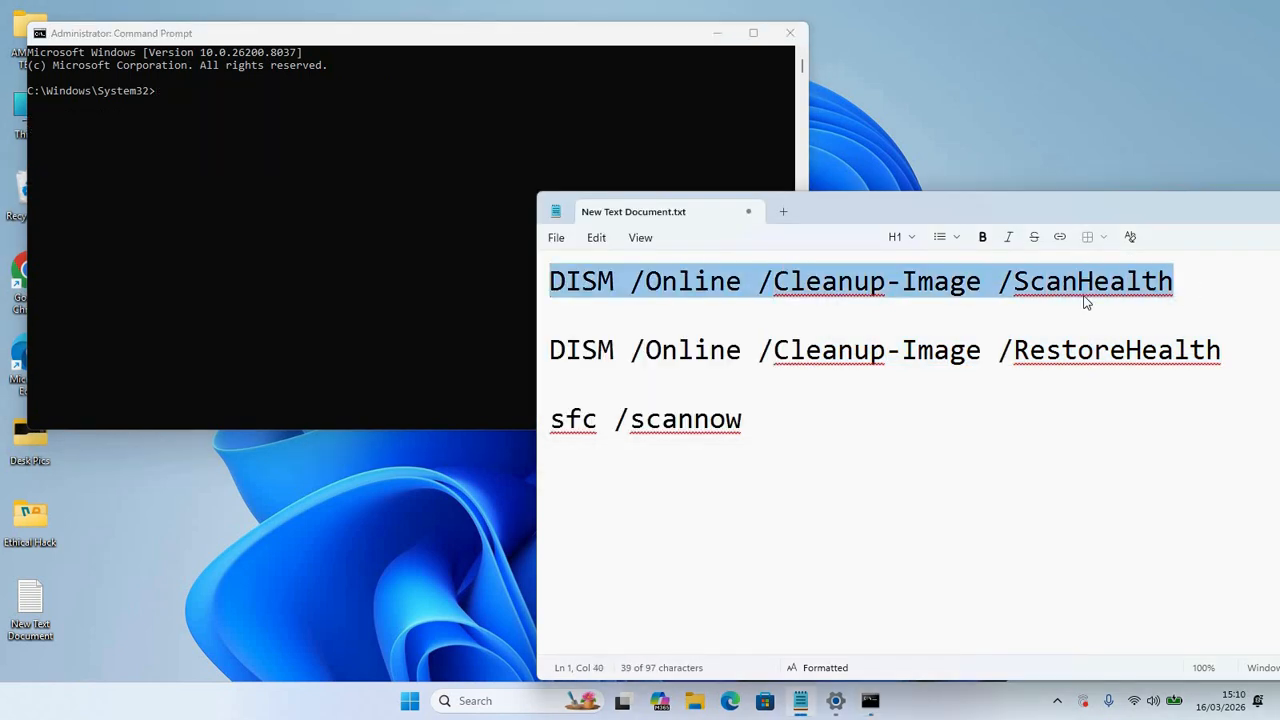
{"action": "left_click", "coordinate": [567, 367]}
{"action": "triple_click", "coordinate": [540, 362]}
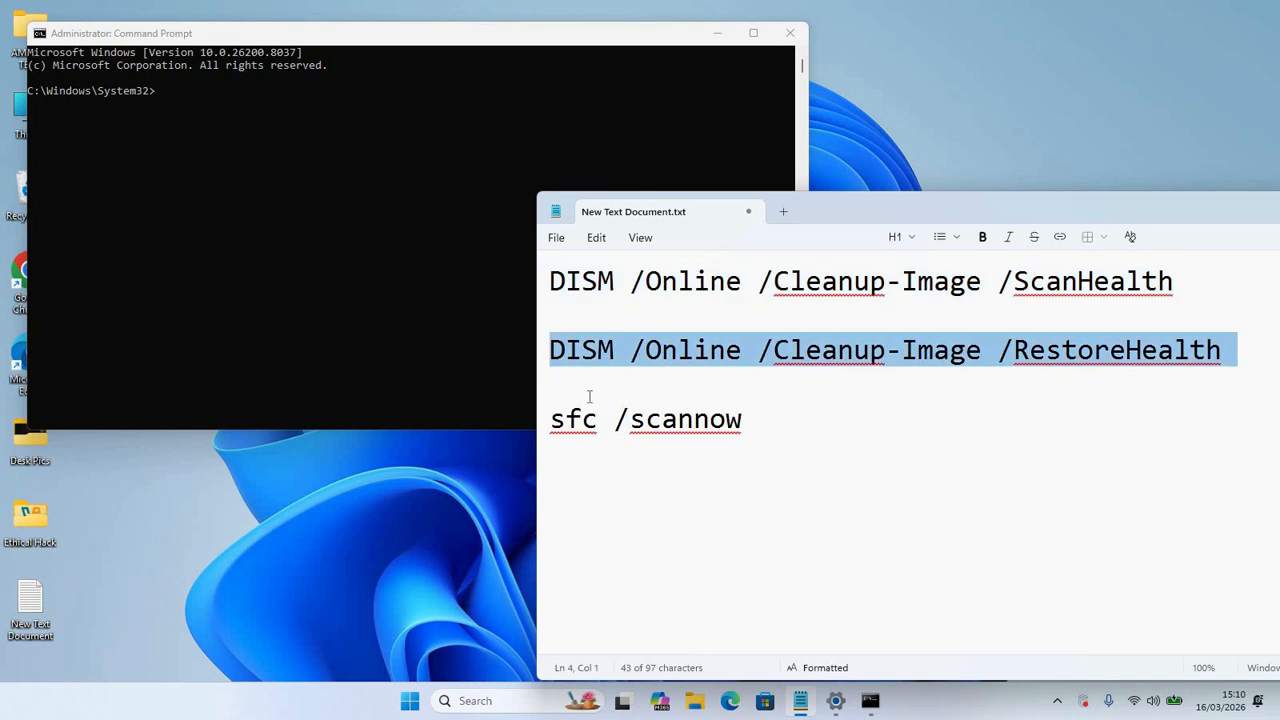
{"action": "left_click", "coordinate": [611, 370]}
{"action": "left_click_drag", "start_coordinate": [551, 350], "coordinate": [1224, 360]}
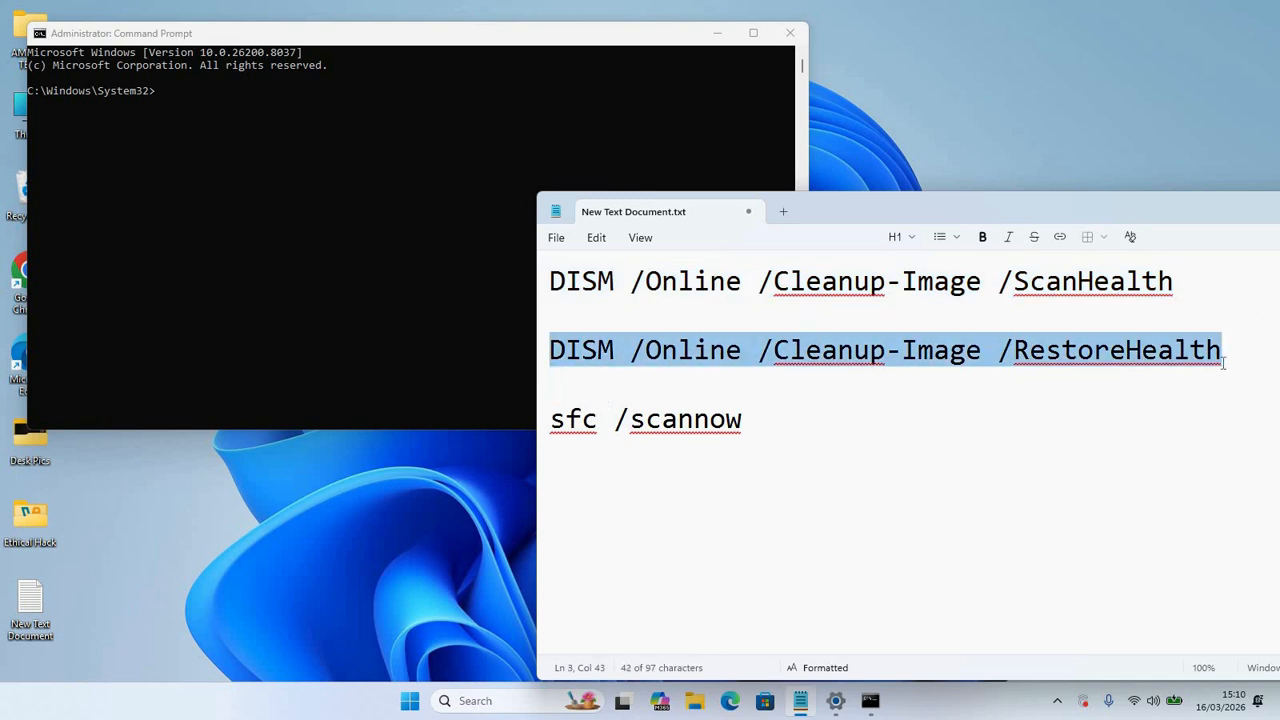
{"action": "right_click", "coordinate": [1100, 352]}
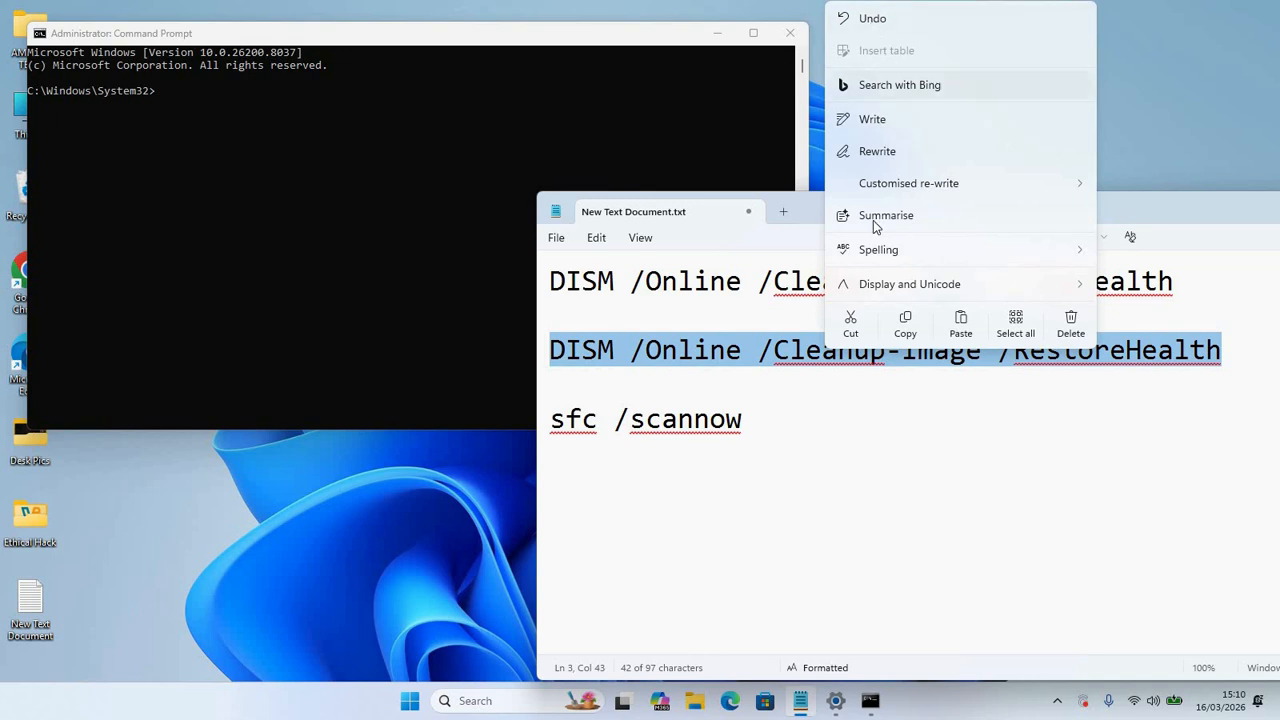
{"action": "left_click", "coordinate": [906, 328]}
{"action": "left_click", "coordinate": [306, 165]}
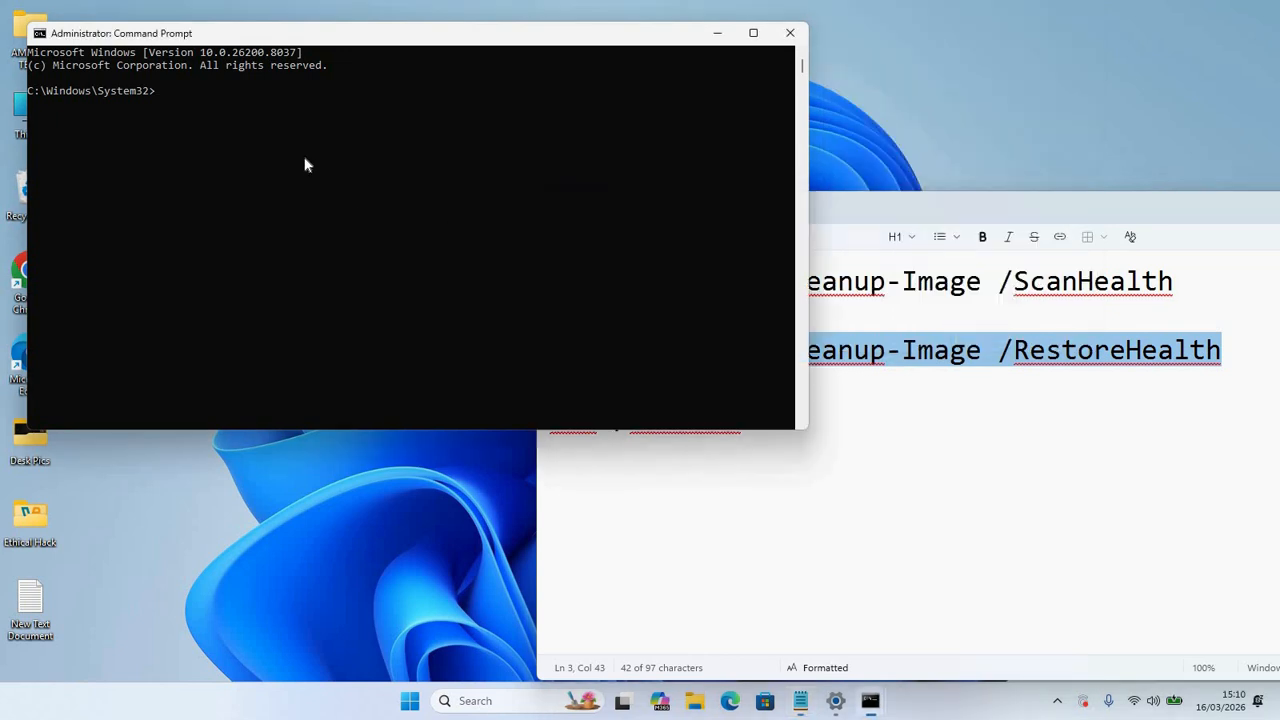
{"action": "right_click", "coordinate": [272, 118]}
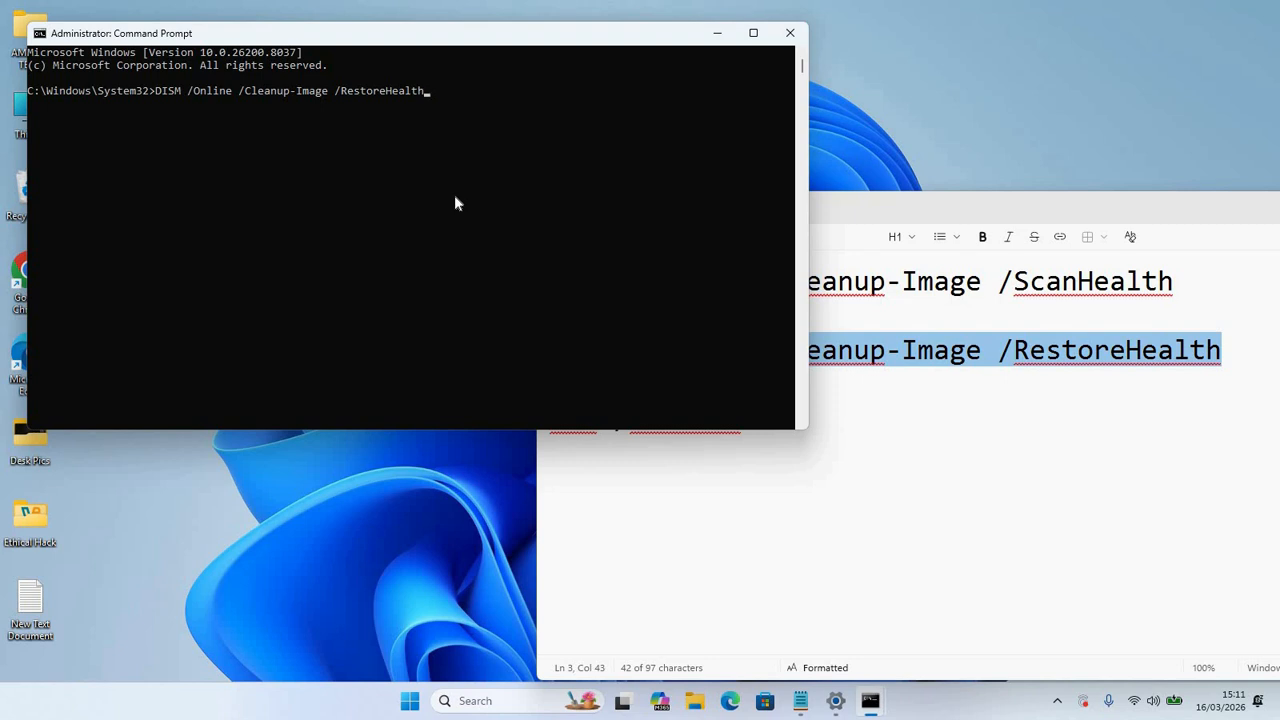
{"action": "key", "text": "Return"}
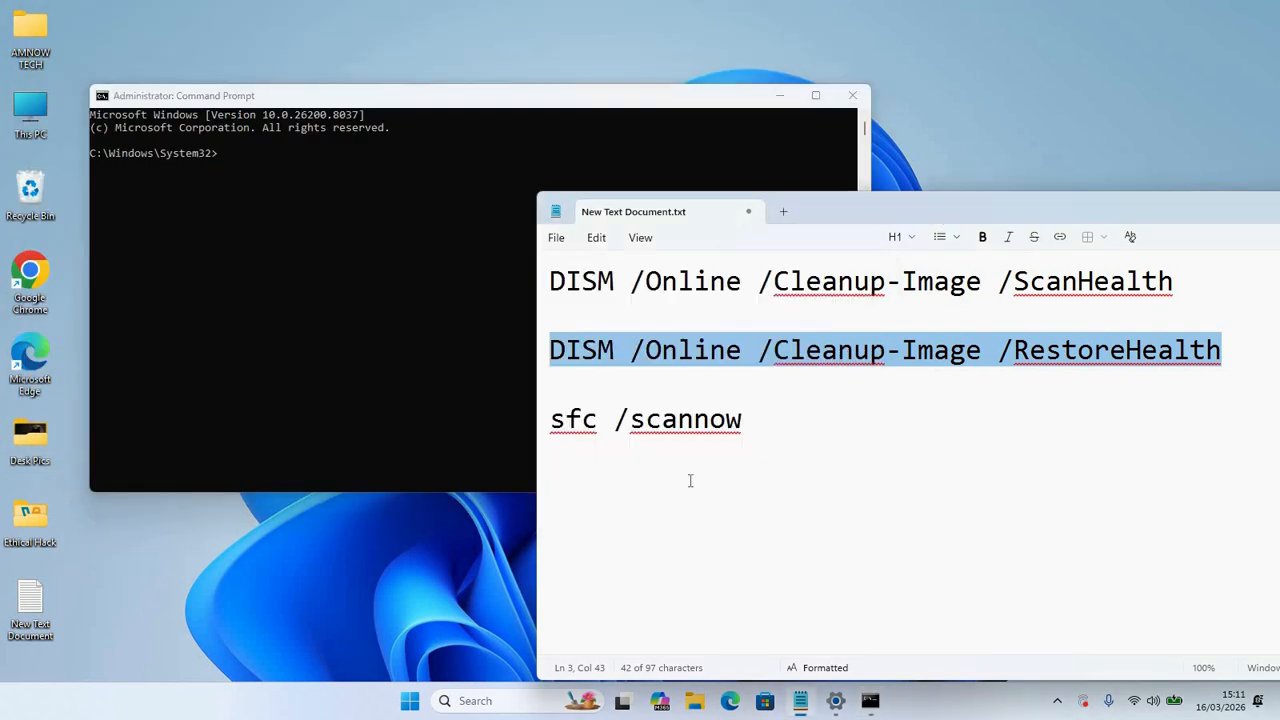
Step: Copy sfc /scannow from Notepad, paste it into the administrator prompt, and run it
{"action": "left_click", "coordinate": [681, 486]}
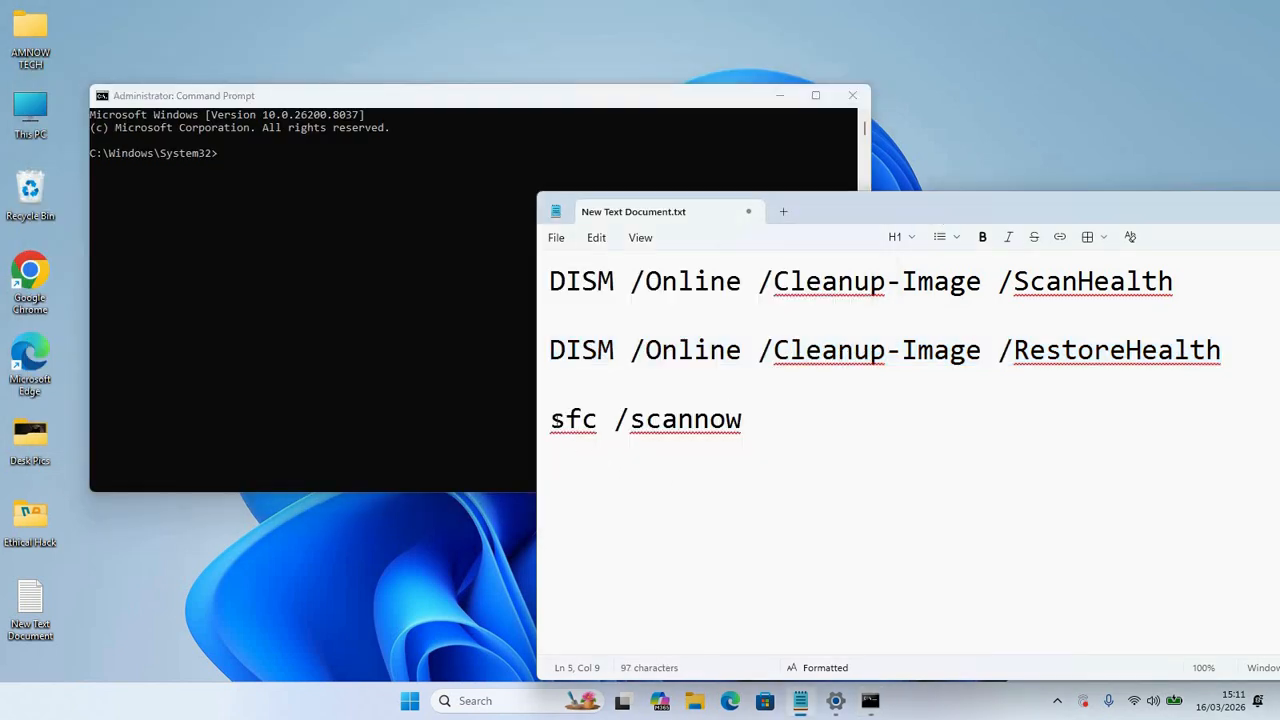
{"action": "left_click_drag", "start_coordinate": [551, 420], "coordinate": [765, 422]}
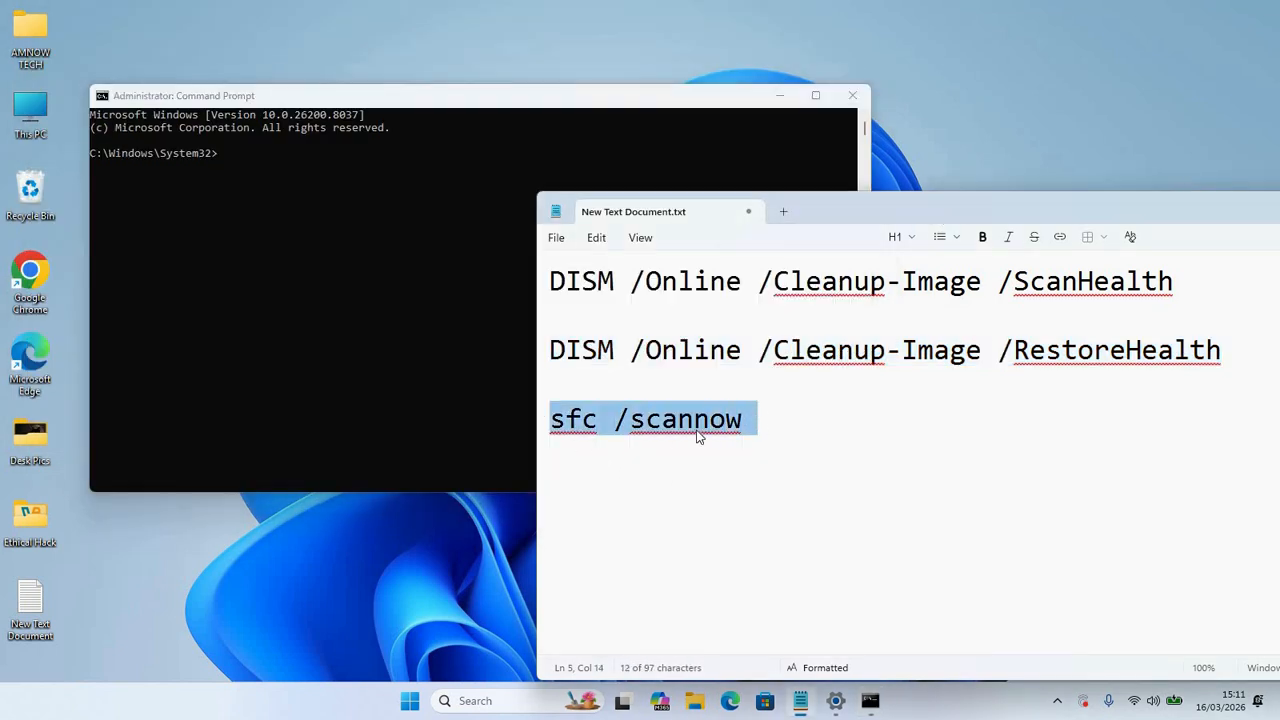
{"action": "right_click", "coordinate": [612, 426]}
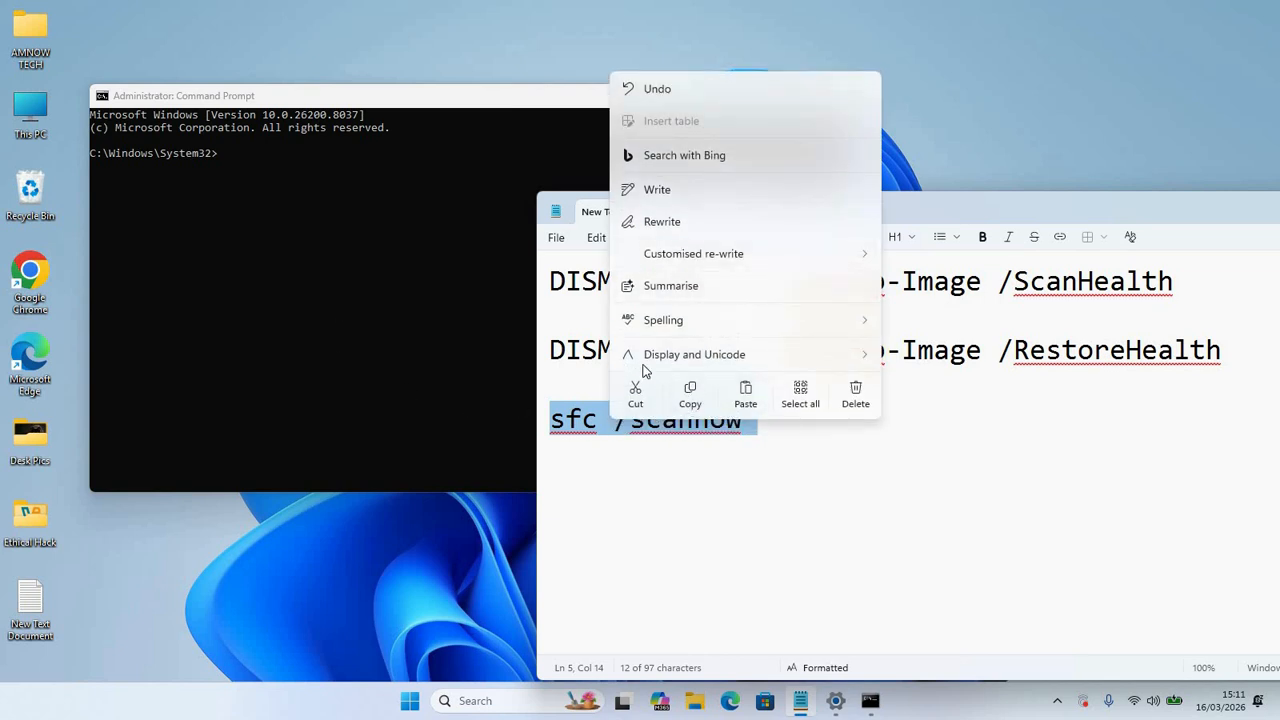
{"action": "left_click", "coordinate": [689, 393]}
{"action": "left_click", "coordinate": [426, 189]}
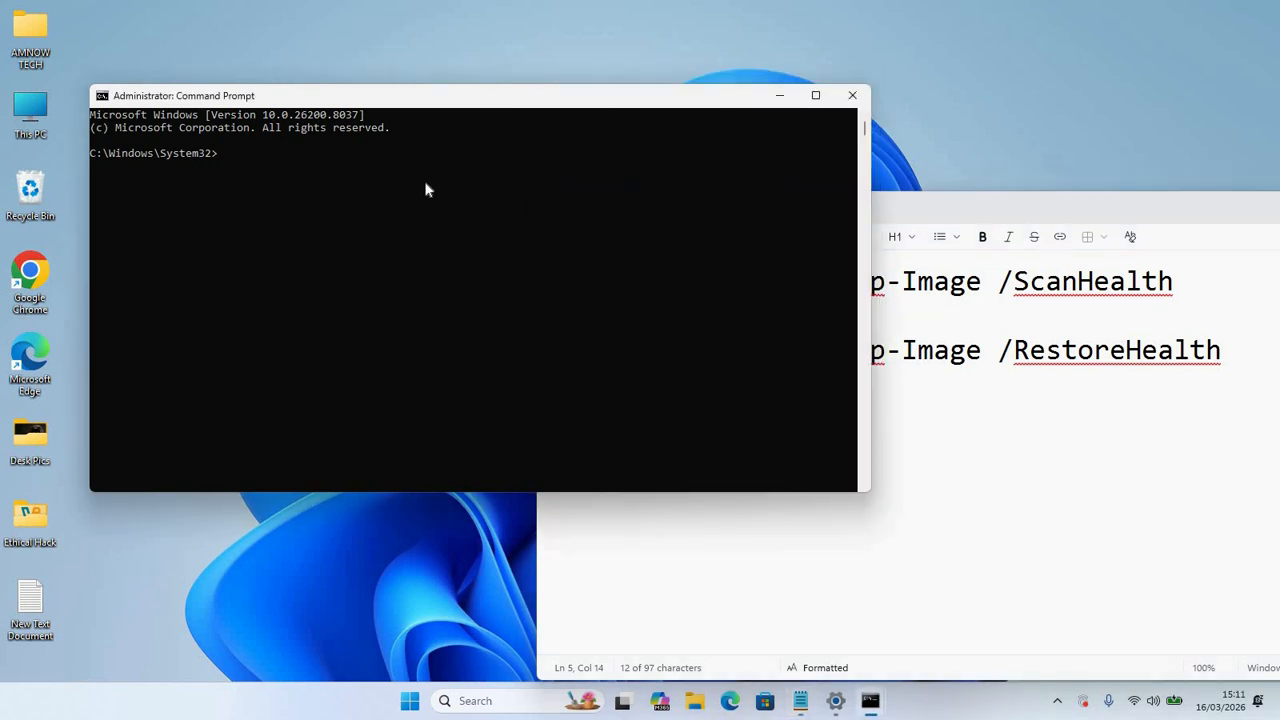
{"action": "right_click", "coordinate": [426, 189]}
{"action": "key", "text": "Return"}
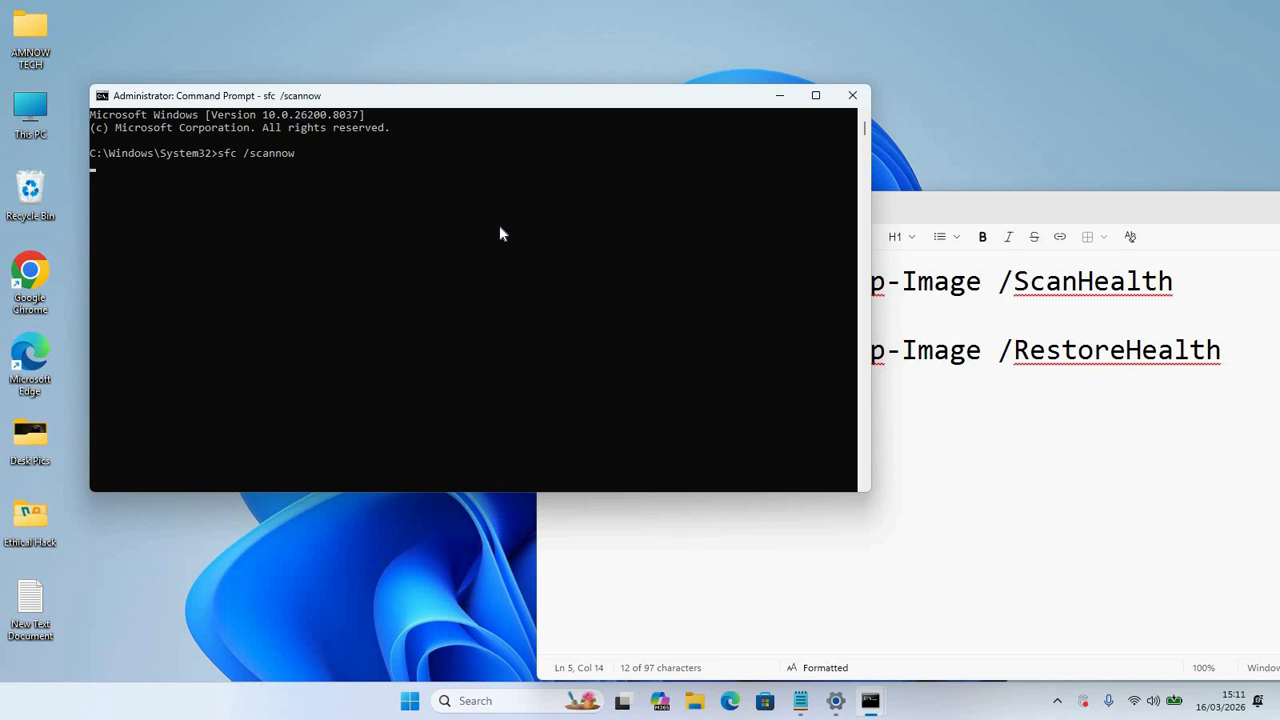